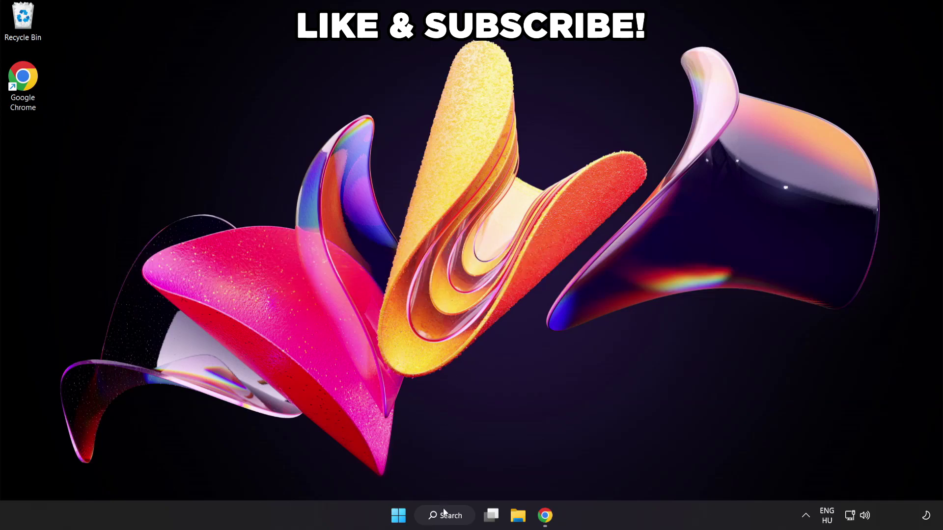
Step: Find 'edit power plan' in search and make High performance the active plan instead of Balanced
{"action": "left_click", "coordinate": [454, 517]}
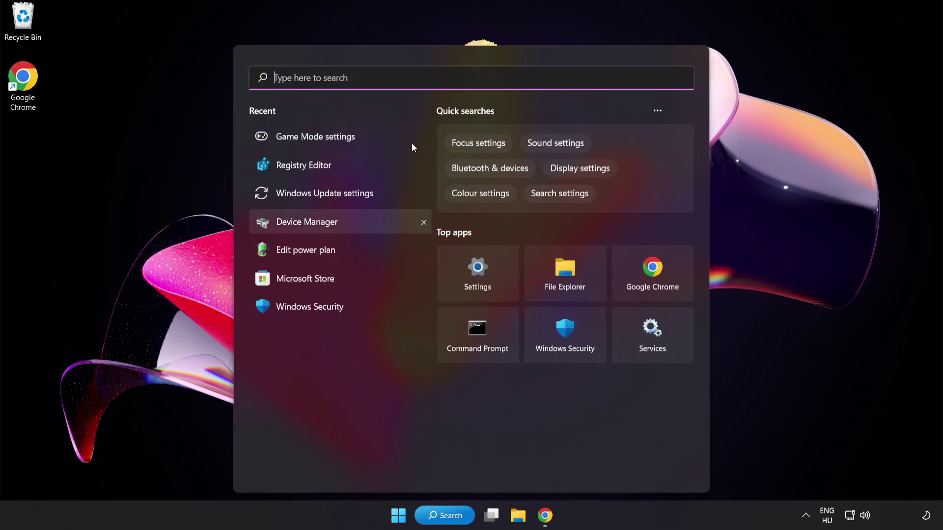
{"action": "type", "text": "edit power plan"}
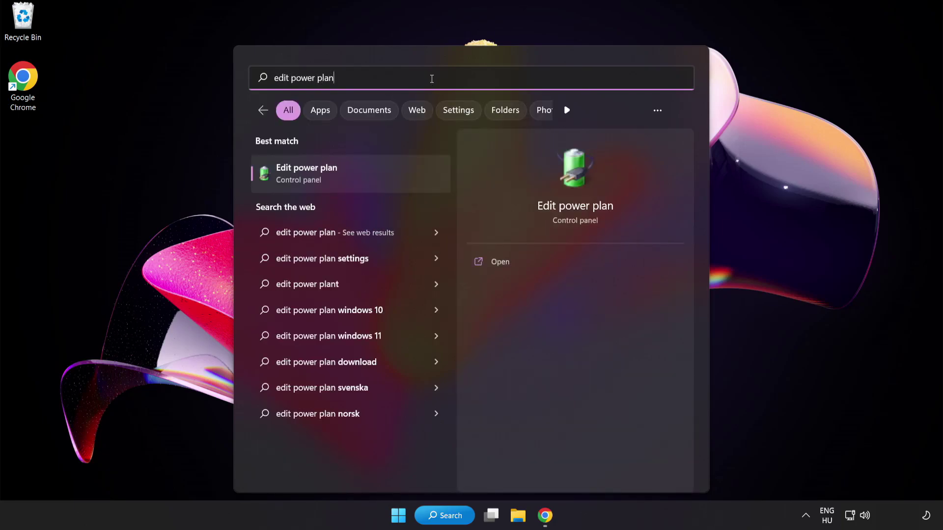
{"action": "left_click", "coordinate": [383, 181]}
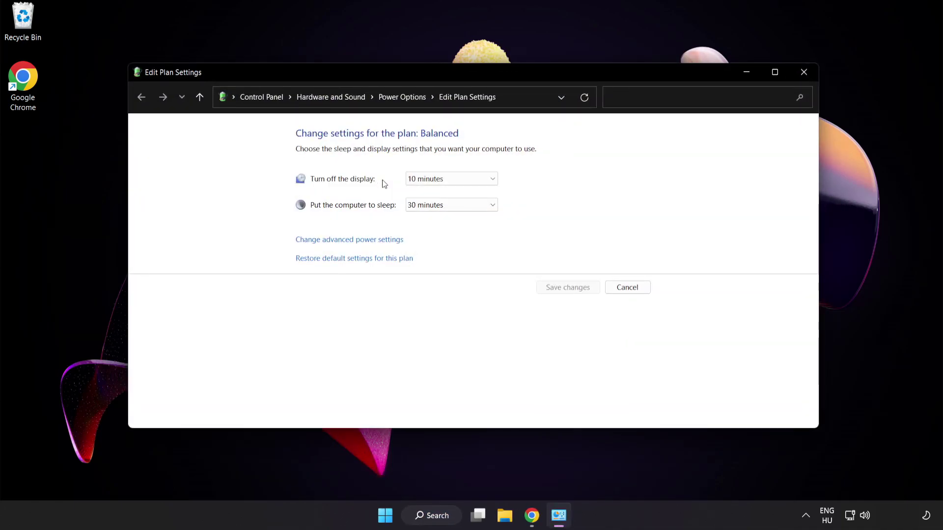
{"action": "left_click", "coordinate": [410, 98]}
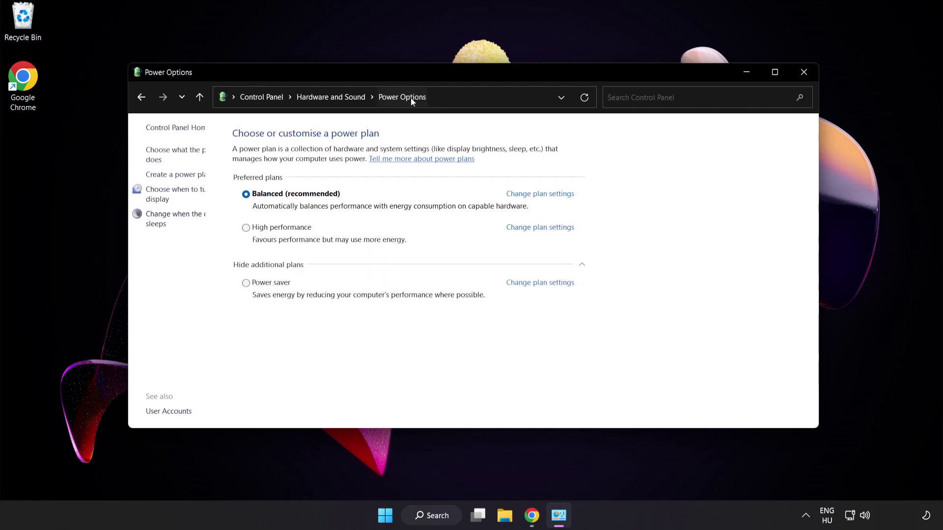
{"action": "left_click", "coordinate": [314, 231]}
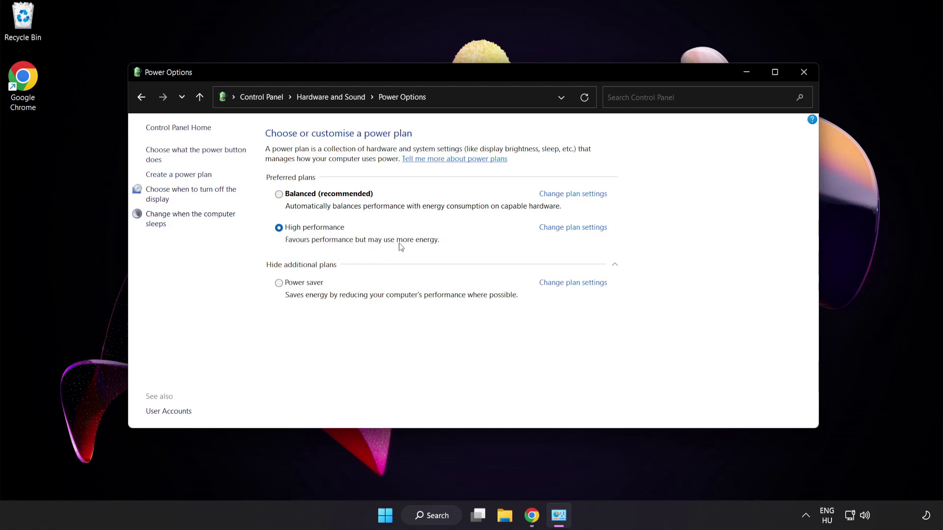
Step: Close Power Options and launch Device Manager from Windows search
{"action": "left_click", "coordinate": [805, 73]}
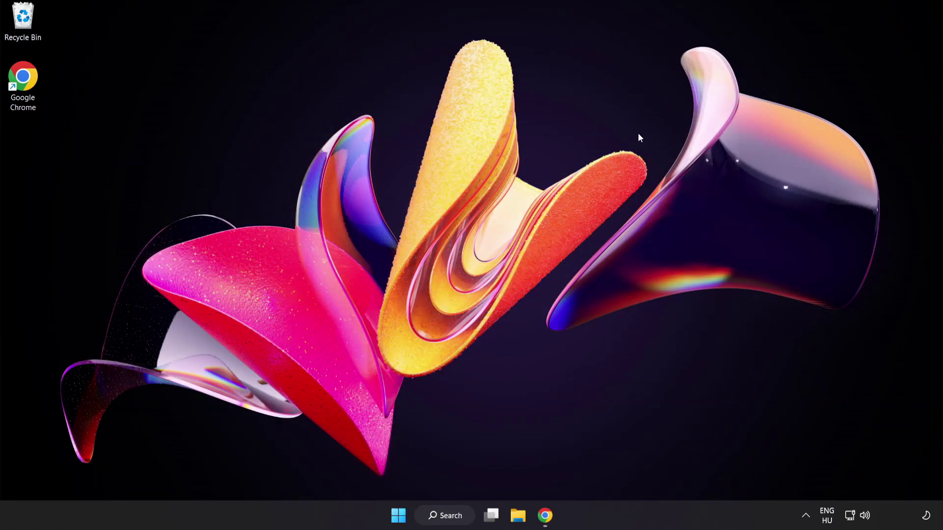
{"action": "left_click", "coordinate": [457, 515]}
{"action": "type", "text": "d"}
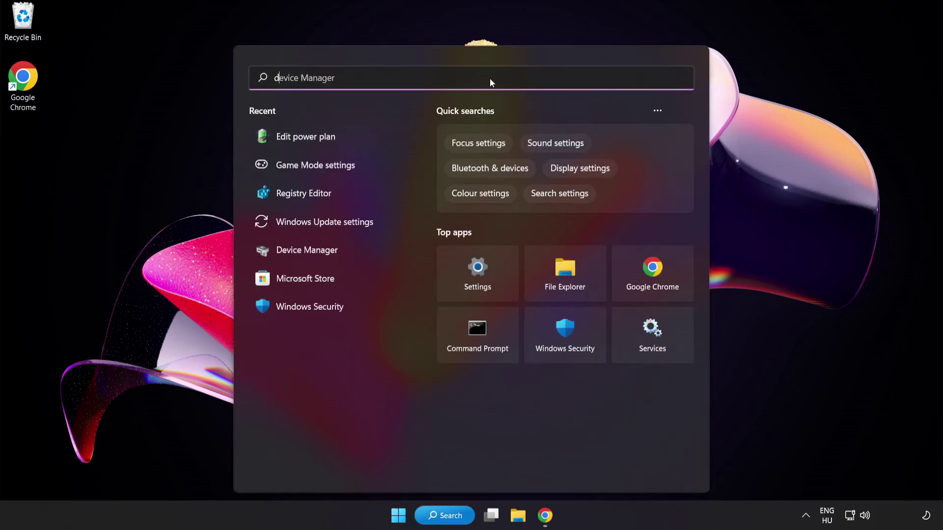
{"action": "type", "text": "evice manager"}
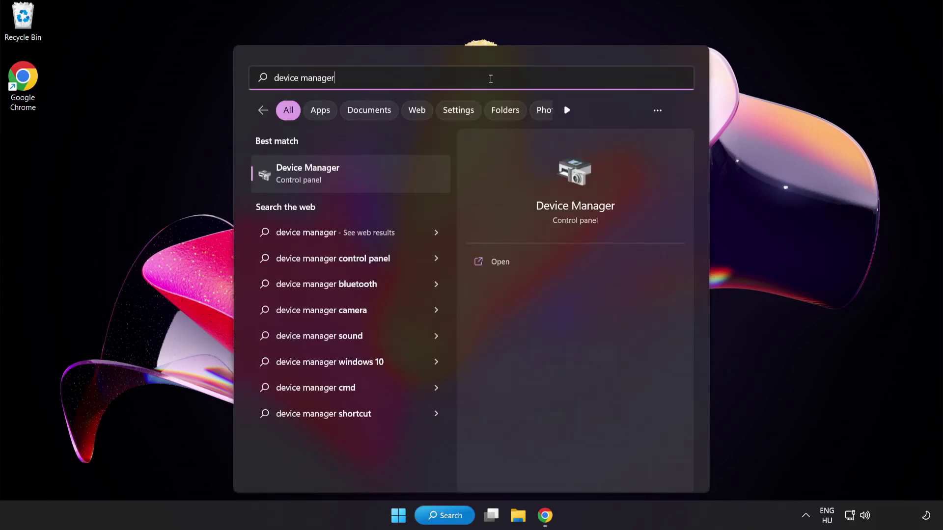
{"action": "left_click", "coordinate": [386, 178]}
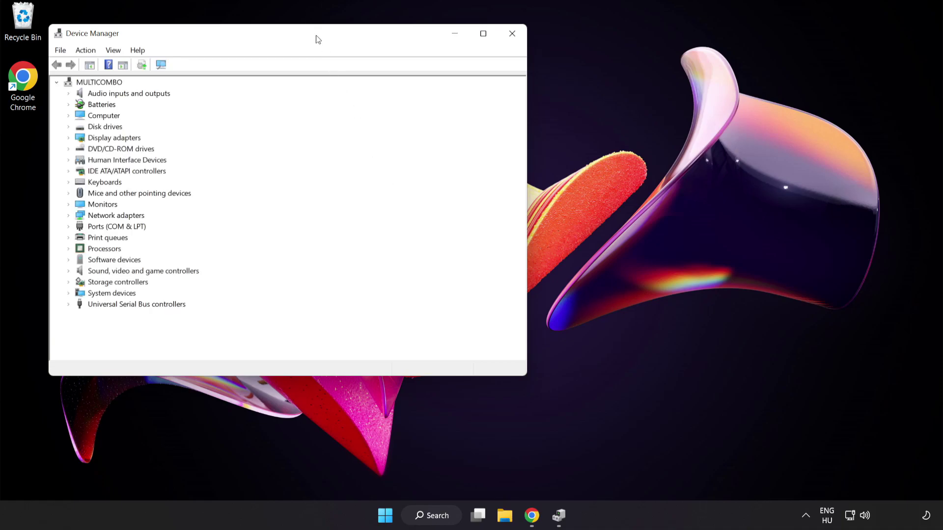
Step: Expand Display adapters and select the VMware SVGA 3D adapter
{"action": "left_click_drag", "start_coordinate": [316, 38], "coordinate": [478, 96]}
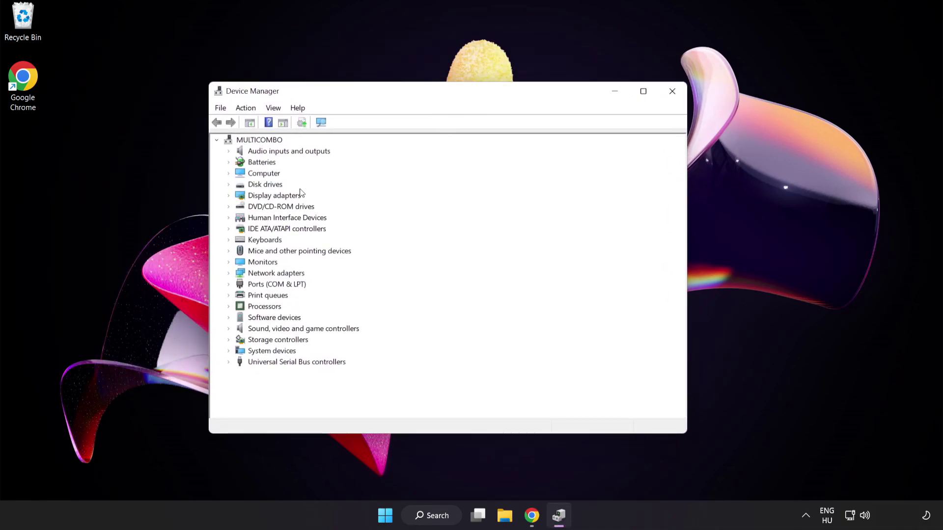
{"action": "left_click", "coordinate": [242, 198]}
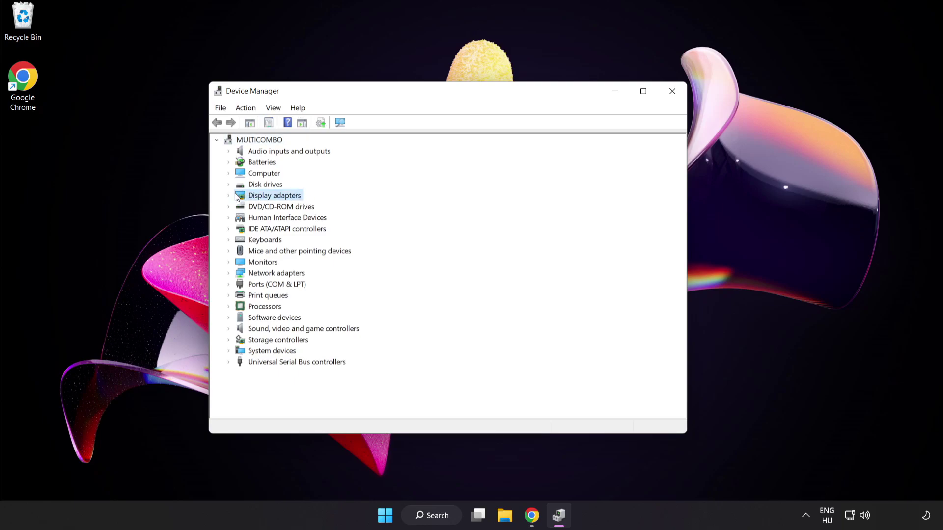
{"action": "left_click", "coordinate": [229, 197]}
{"action": "left_click", "coordinate": [269, 208]}
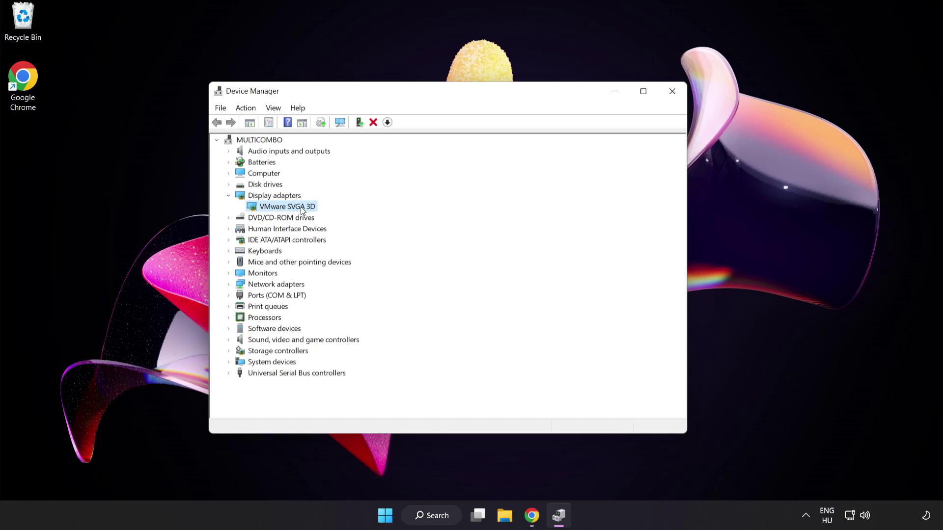
Step: Search automatically for a VMware SVGA 3D driver update, confirm it's current, and close Device Manager
{"action": "right_click", "coordinate": [301, 208]}
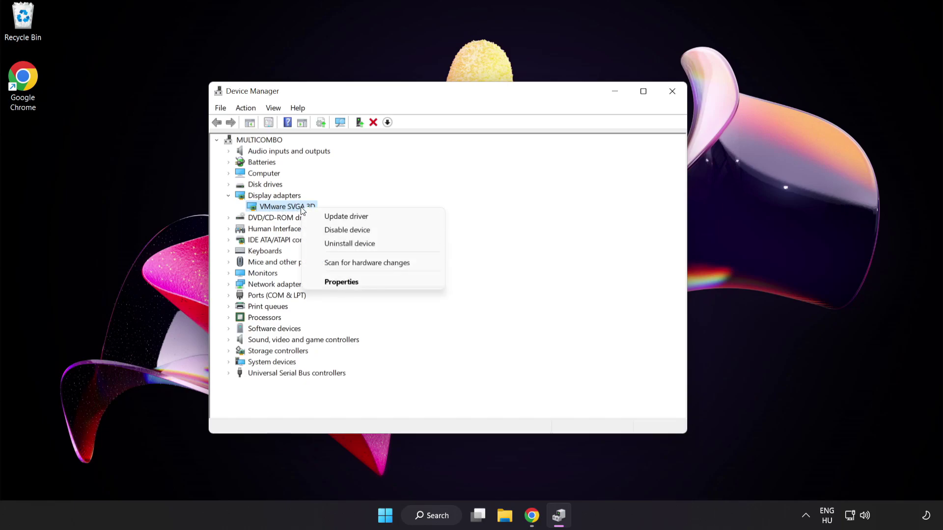
{"action": "left_click", "coordinate": [370, 217]}
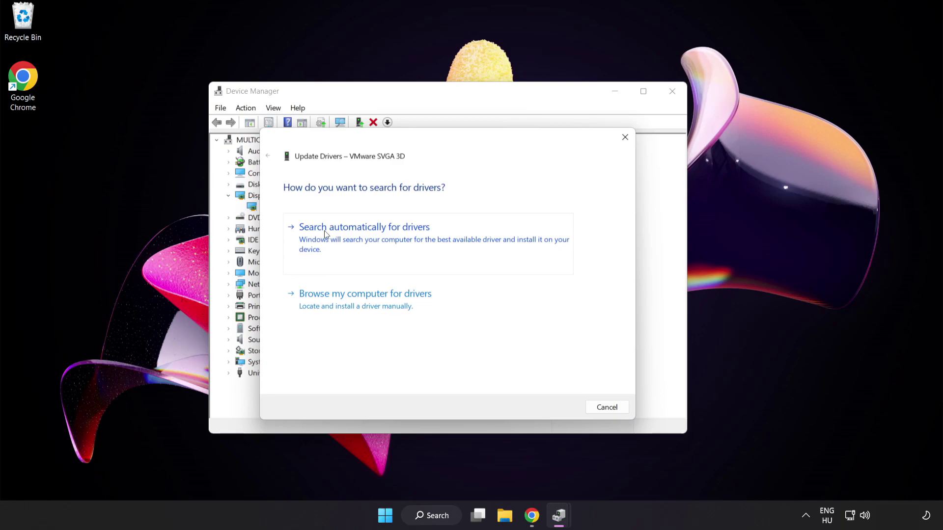
{"action": "left_click", "coordinate": [388, 235]}
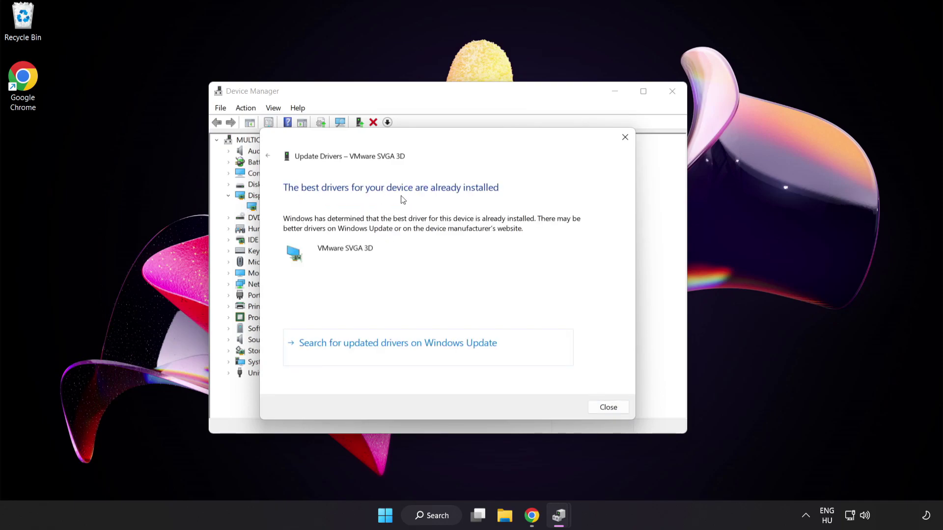
{"action": "left_click", "coordinate": [607, 407]}
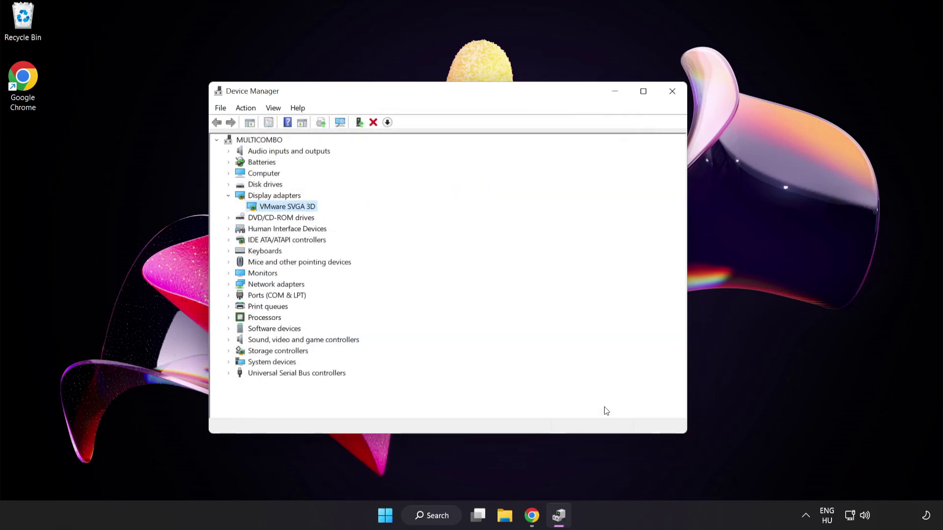
{"action": "left_click", "coordinate": [671, 93]}
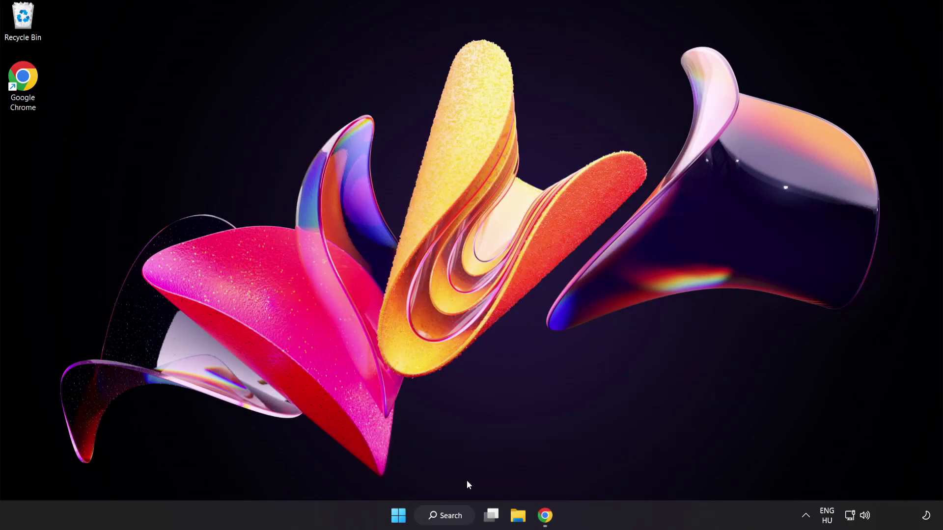
{"action": "left_click", "coordinate": [456, 522]}
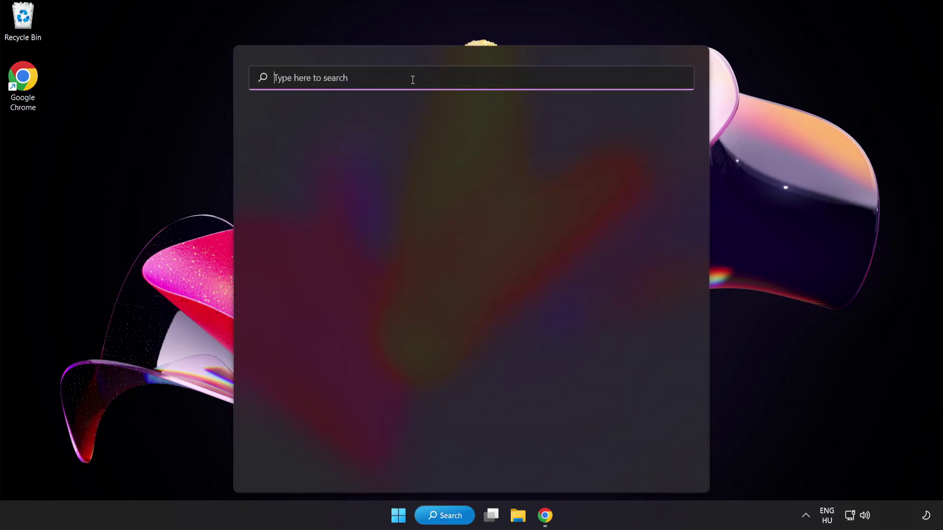
{"action": "type", "text": "game mode settings"}
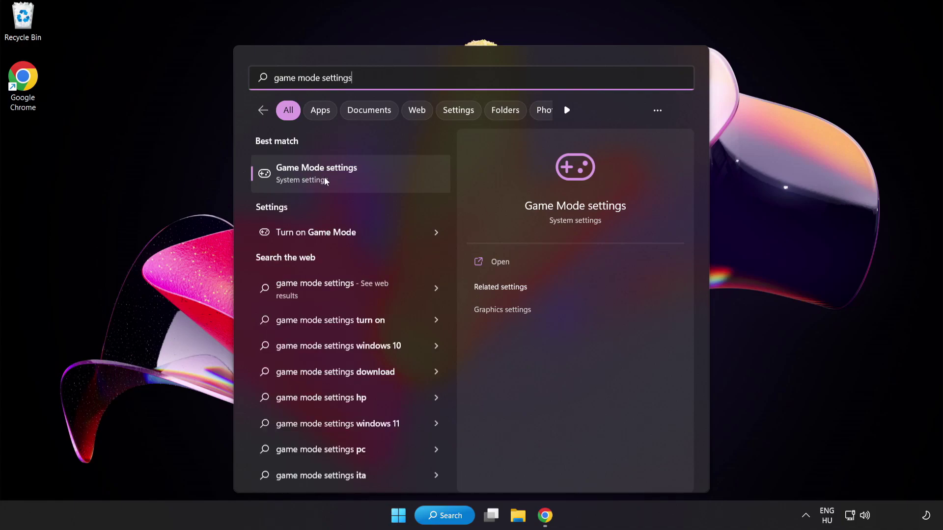
{"action": "left_click", "coordinate": [345, 181]}
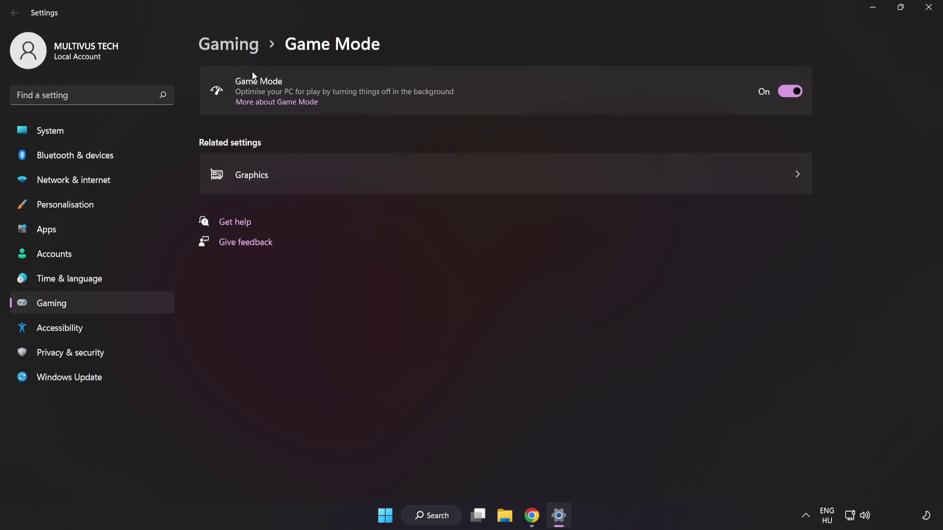
{"action": "left_click", "coordinate": [232, 48]}
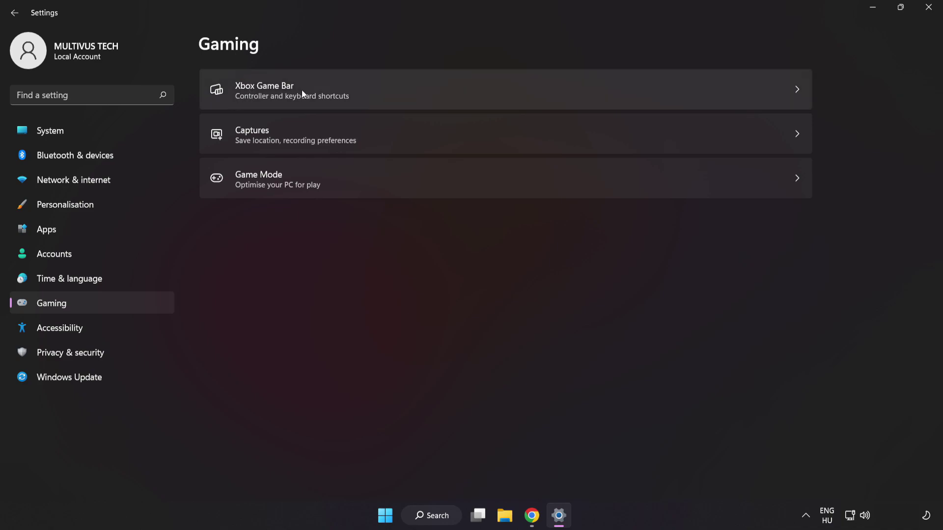
{"action": "left_click", "coordinate": [681, 86]}
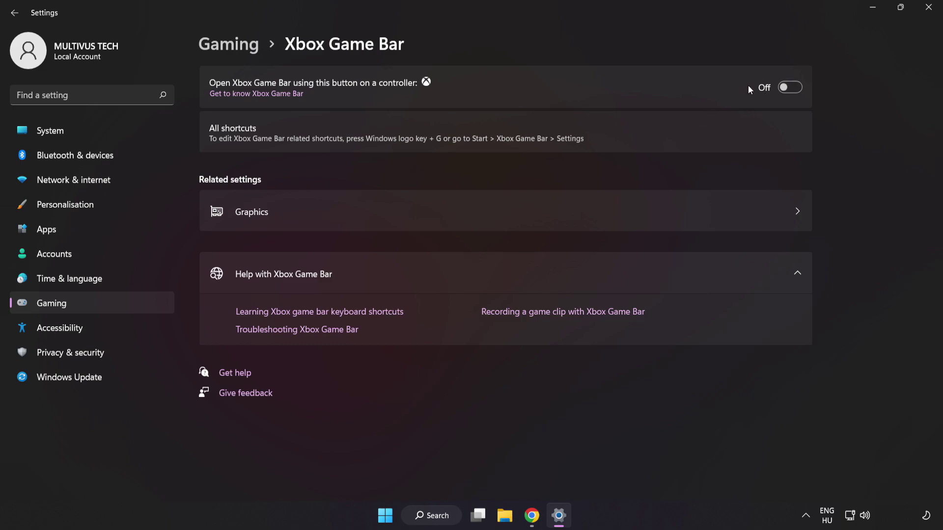
{"action": "left_click", "coordinate": [929, 8]}
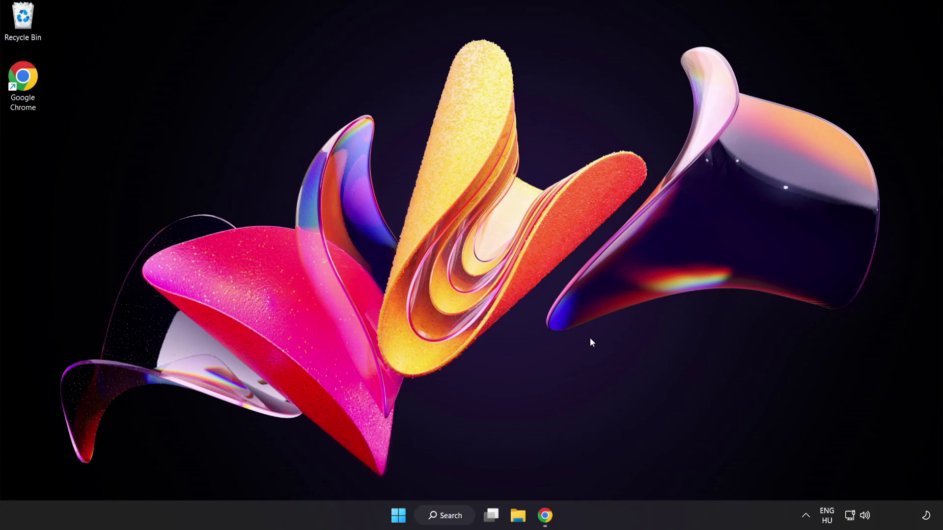
Step: Launch Task Manager from the Start button's context menu and end the Google Chrome process
{"action": "right_click", "coordinate": [397, 520]}
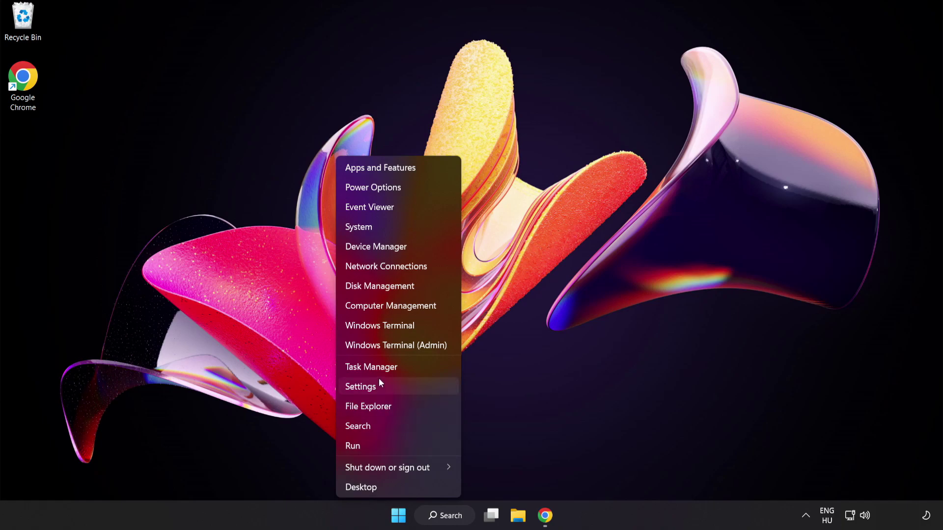
{"action": "left_click", "coordinate": [405, 367]}
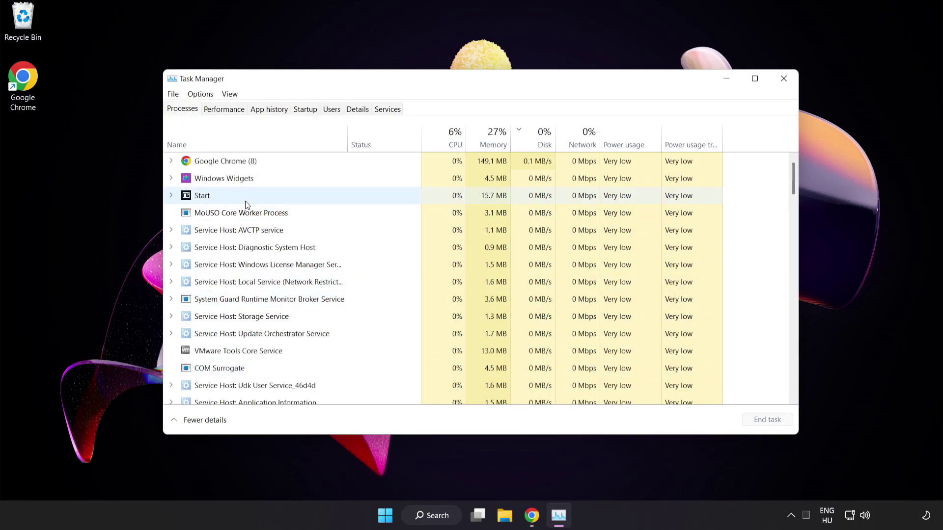
{"action": "left_click", "coordinate": [240, 162]}
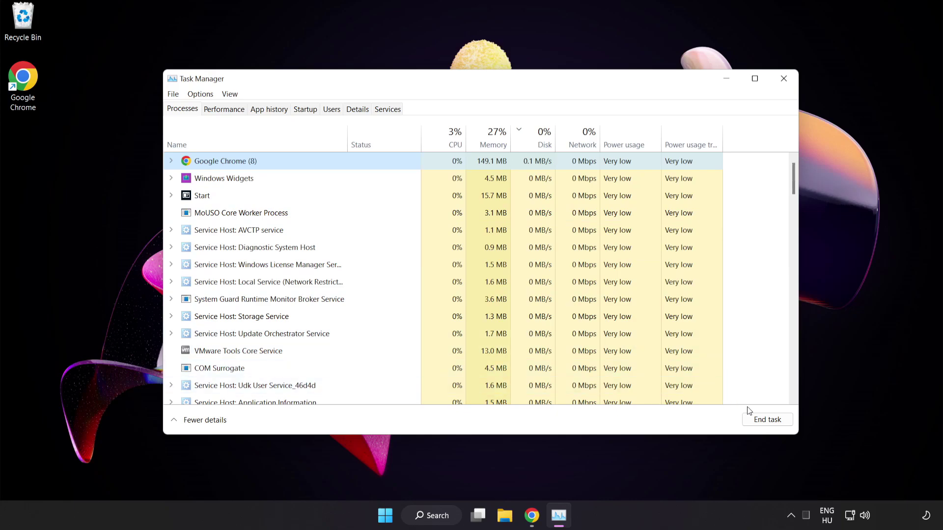
{"action": "left_click", "coordinate": [761, 421]}
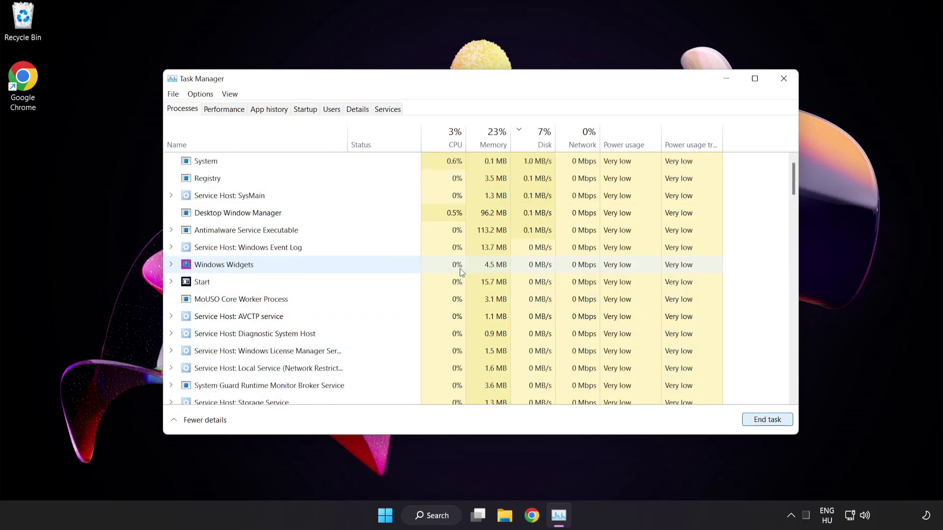
{"action": "left_click_drag", "start_coordinate": [793, 179], "coordinate": [787, 159]}
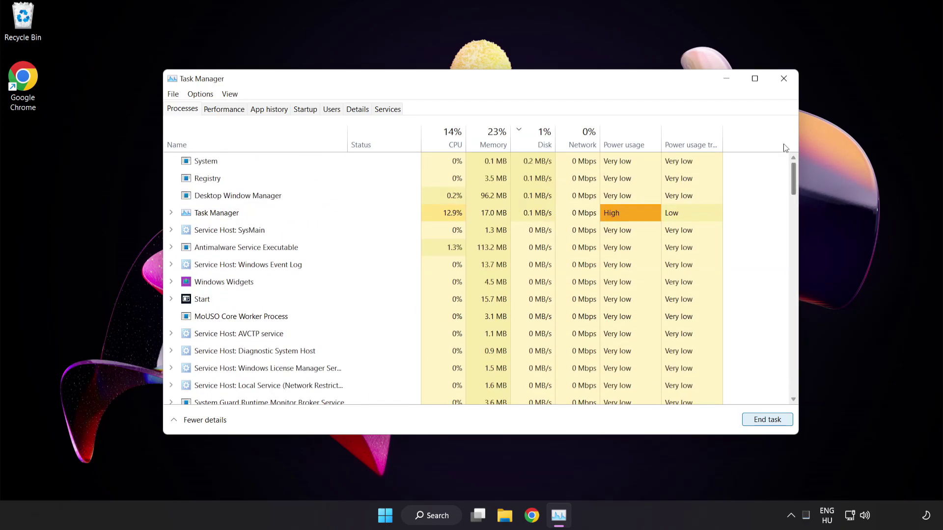
Step: Disable Cortana, Phone Link and Terminal as startup apps, then close Task Manager
{"action": "left_click", "coordinate": [308, 111]}
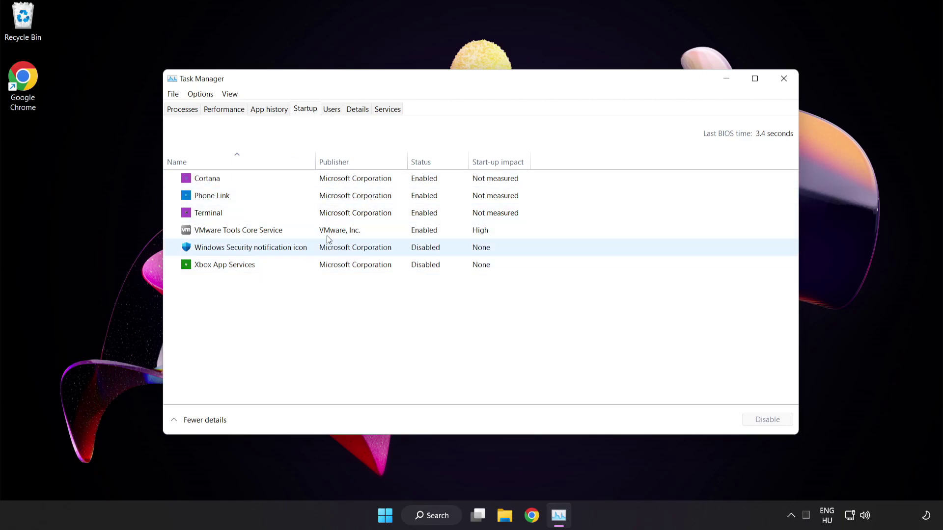
{"action": "left_click", "coordinate": [333, 185]}
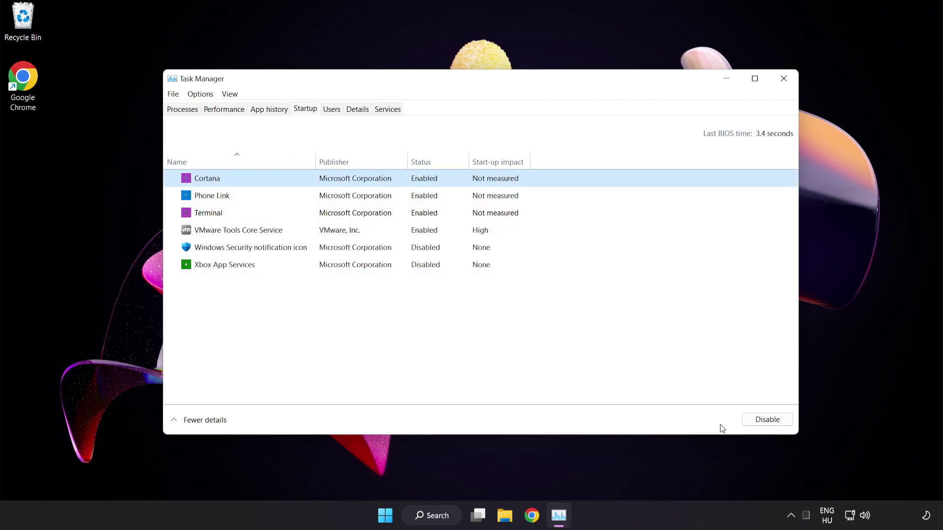
{"action": "left_click", "coordinate": [773, 421]}
{"action": "left_click", "coordinate": [274, 195]}
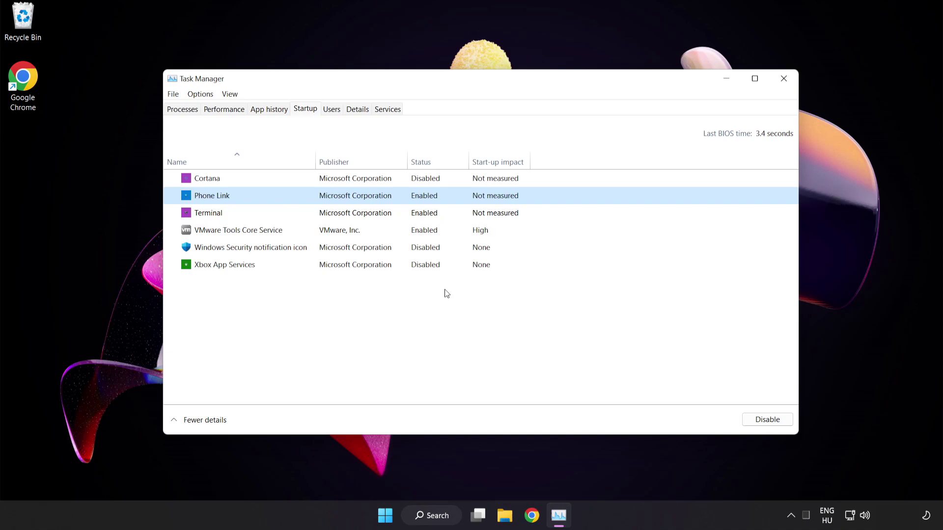
{"action": "left_click", "coordinate": [757, 421]}
{"action": "left_click", "coordinate": [376, 216]}
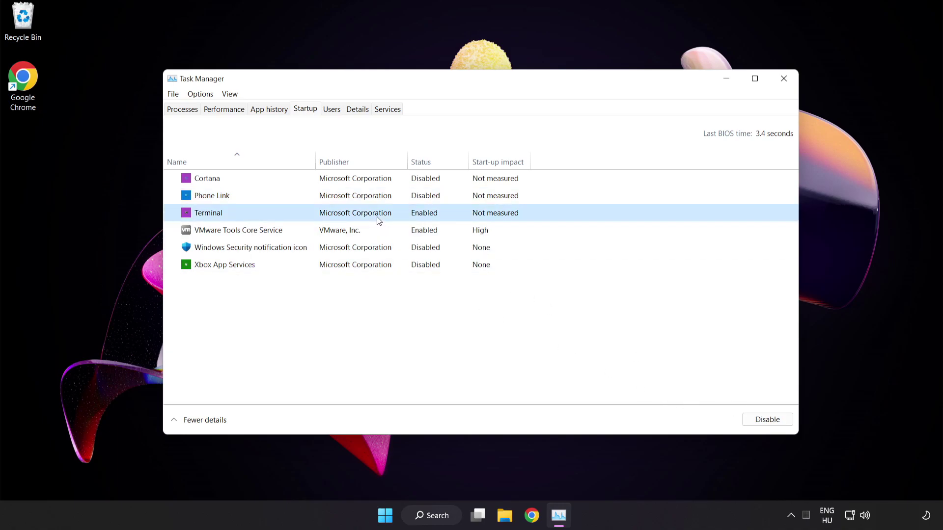
{"action": "left_click", "coordinate": [768, 419]}
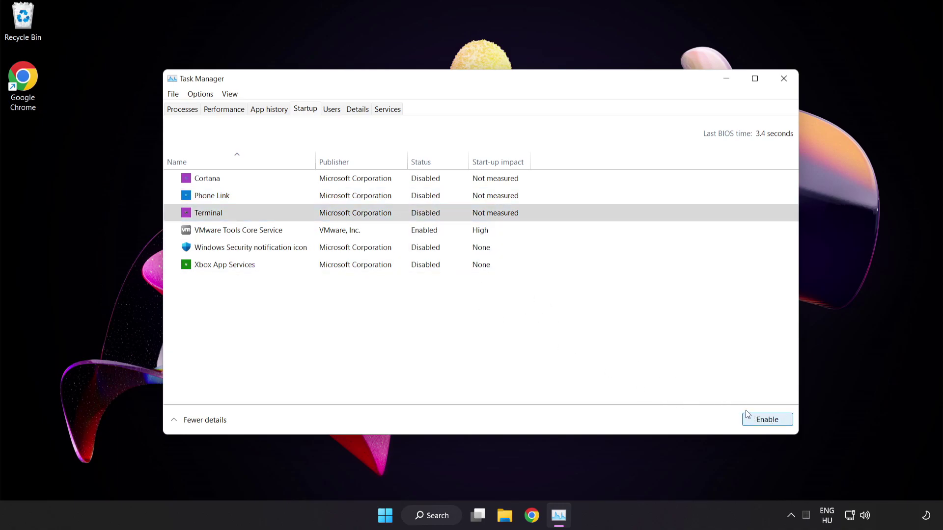
{"action": "left_click", "coordinate": [783, 79]}
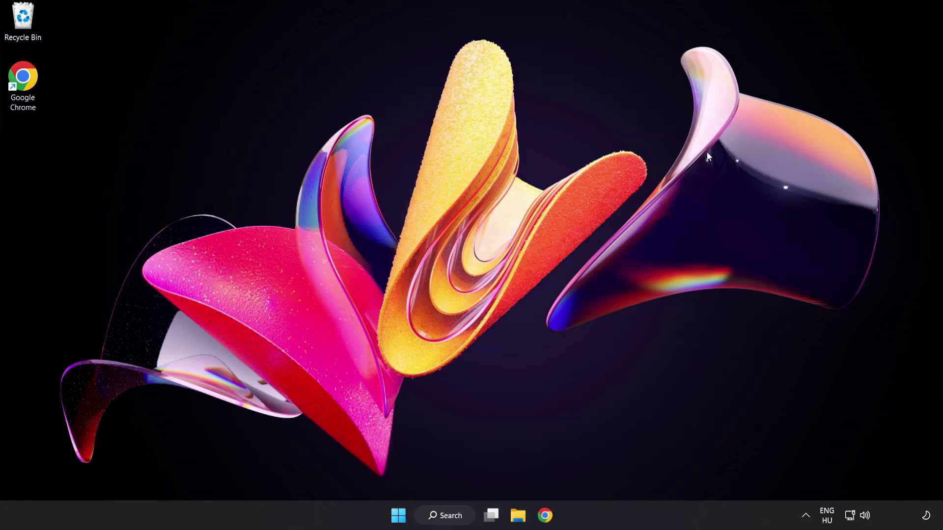
Step: Run Check for updates in Windows Update, confirm the PC is up to date, and close Settings
{"action": "left_click", "coordinate": [446, 520]}
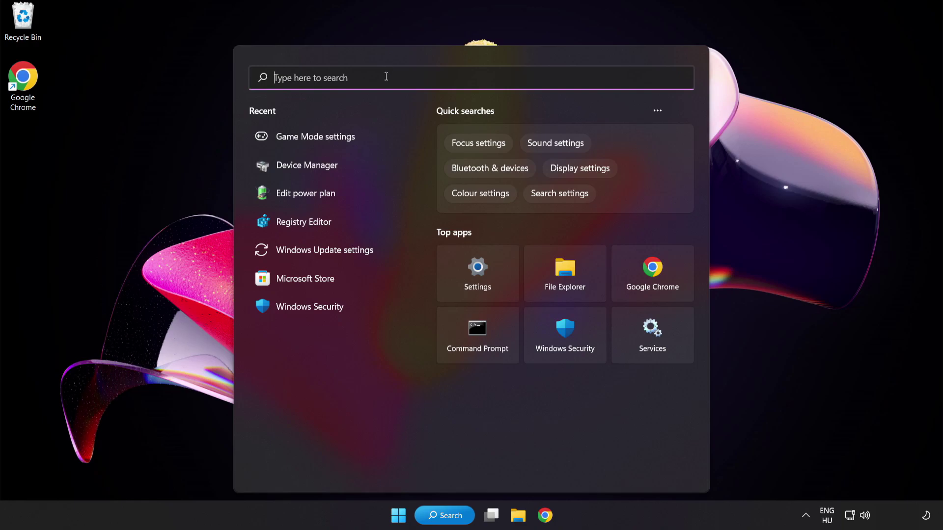
{"action": "type", "text": "update"}
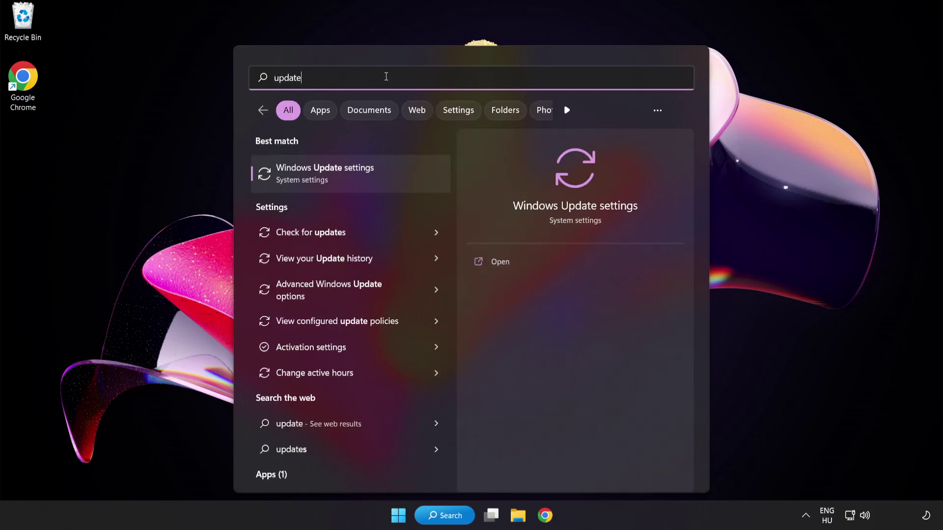
{"action": "left_click", "coordinate": [386, 170]}
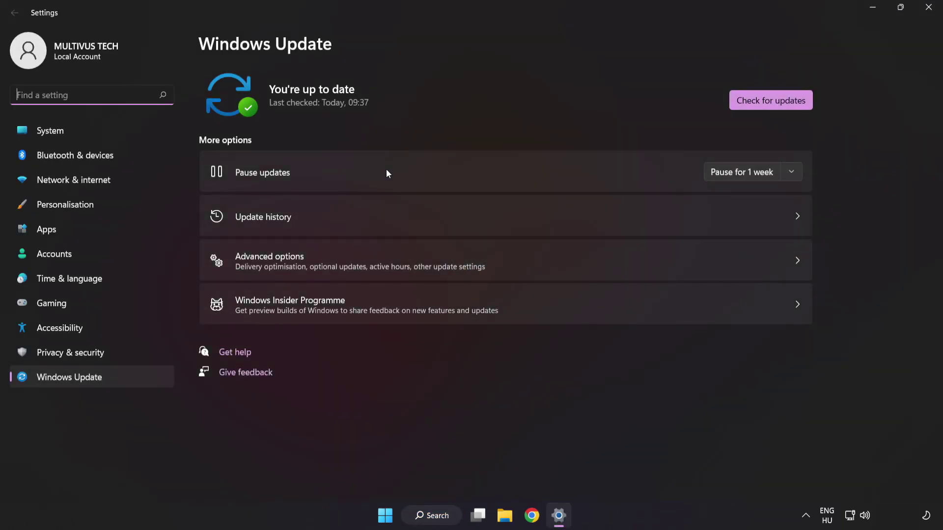
{"action": "left_click", "coordinate": [770, 104]}
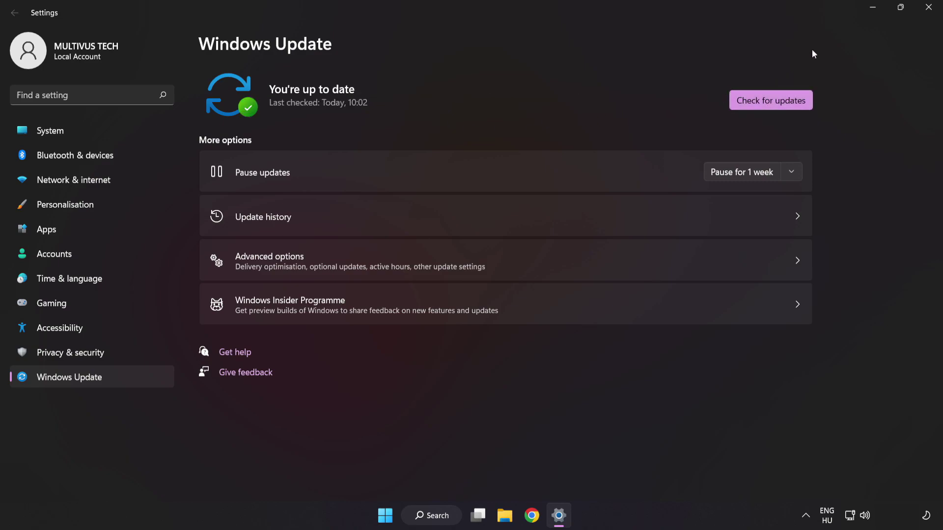
{"action": "left_click", "coordinate": [928, 8]}
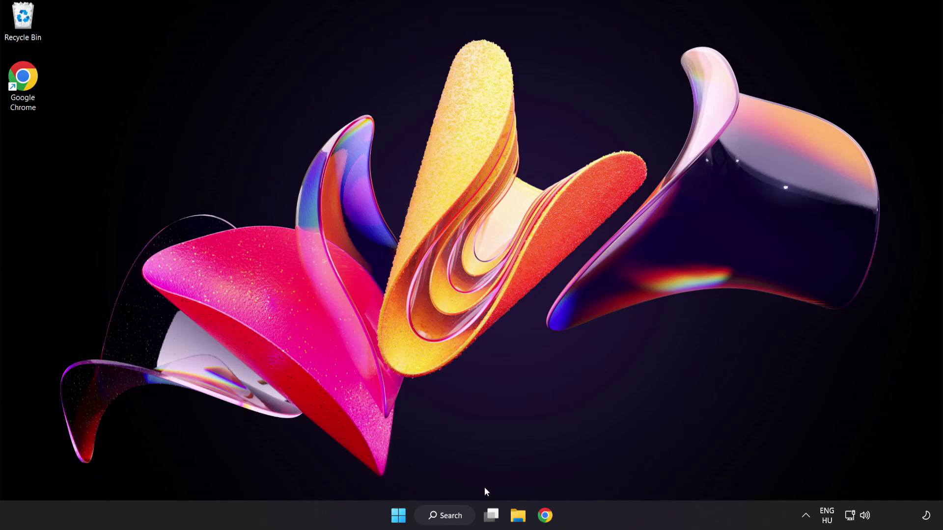
Step: Launch Registry Editor and navigate to HKEY_CURRENT_USER\System\GameConfigStore
{"action": "left_click", "coordinate": [454, 518]}
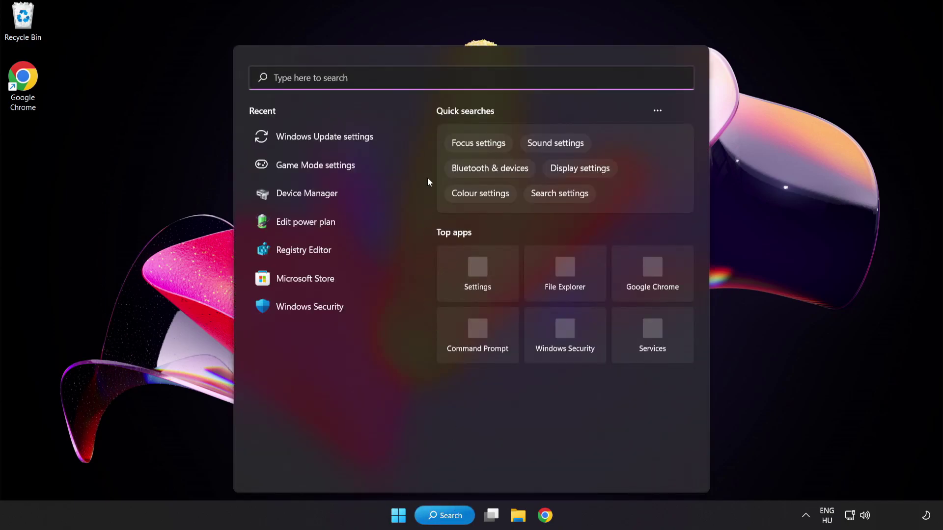
{"action": "type", "text": "regedit"}
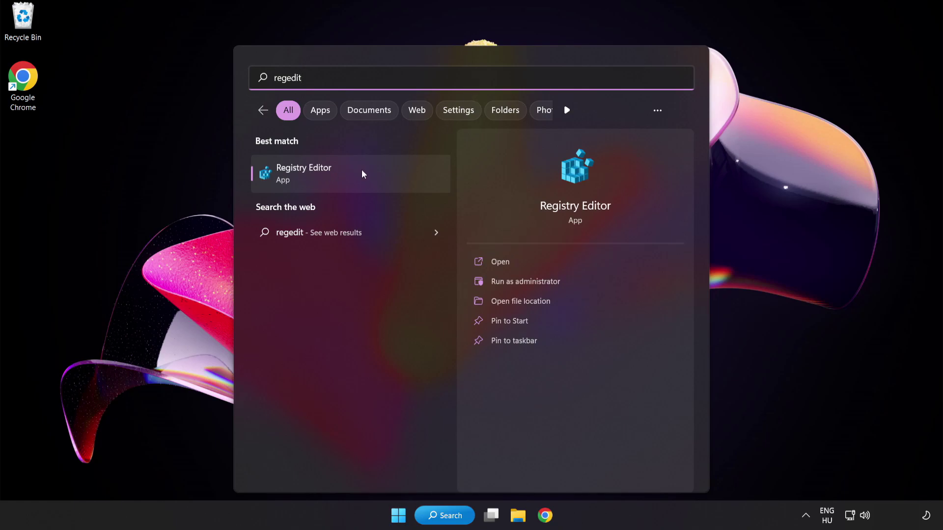
{"action": "left_click", "coordinate": [362, 174]}
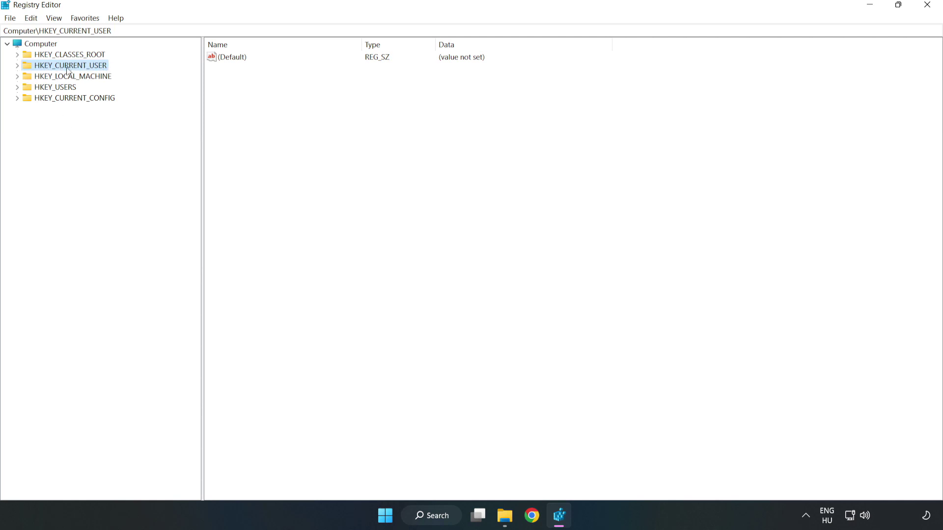
{"action": "left_click", "coordinate": [18, 66]}
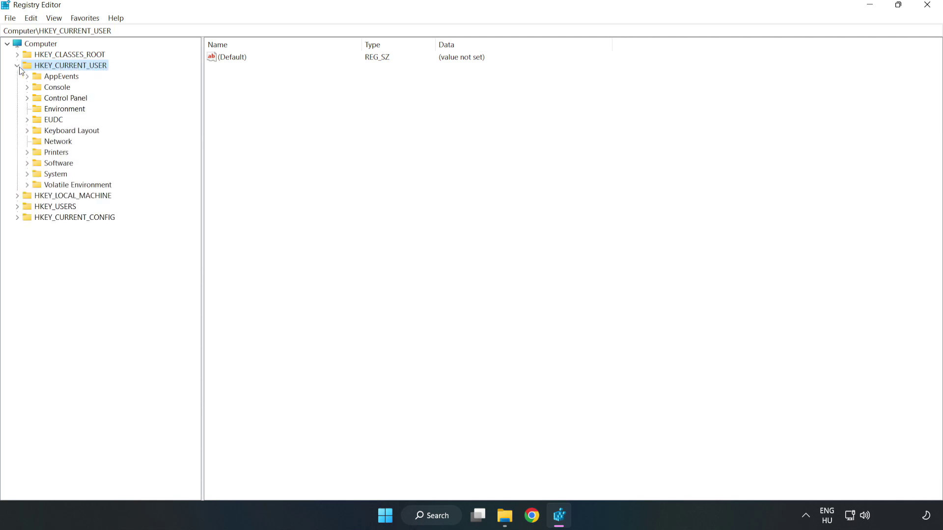
{"action": "left_click", "coordinate": [27, 175]}
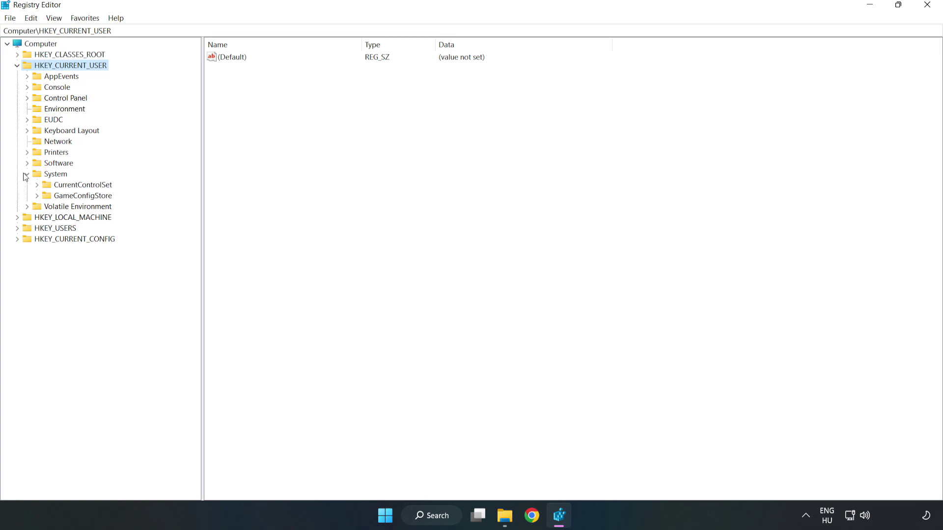
{"action": "left_click", "coordinate": [79, 200]}
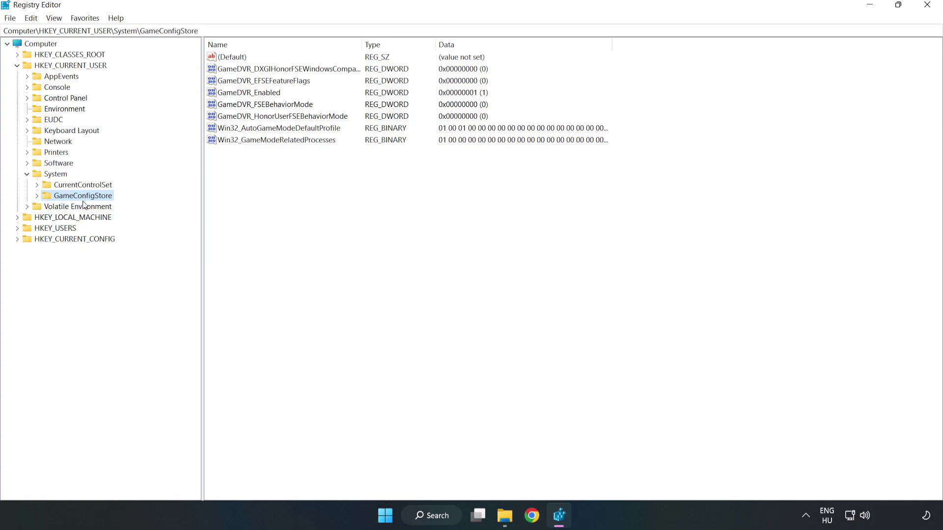
Step: Change the GameDVR_Enabled value data to 0
{"action": "left_click", "coordinate": [231, 95]}
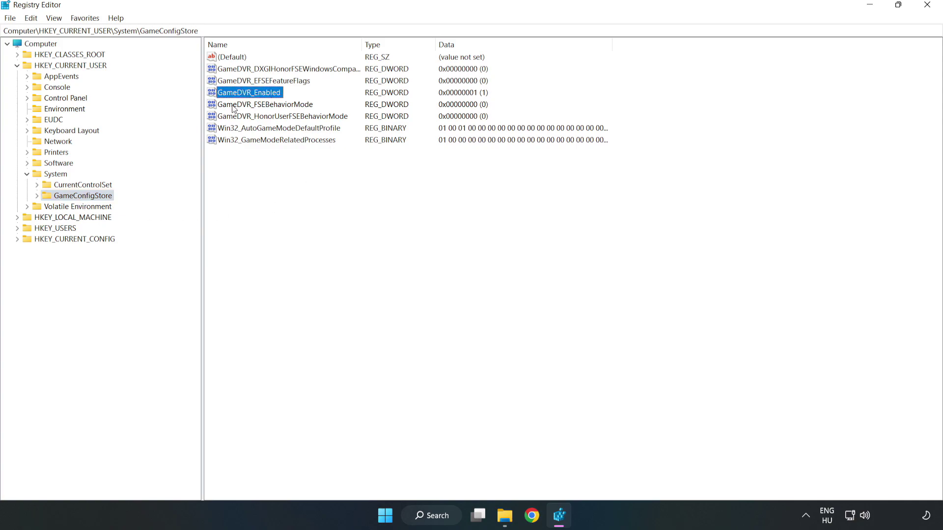
{"action": "right_click", "coordinate": [258, 97]}
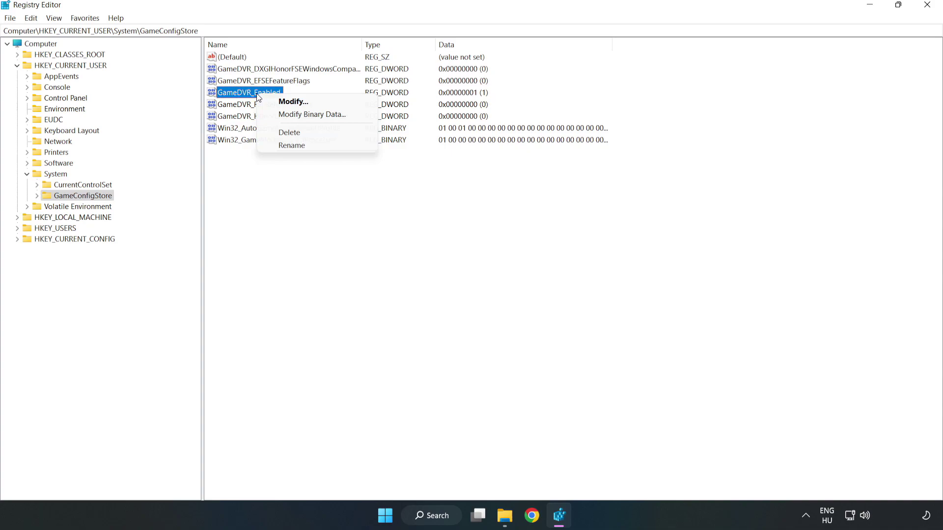
{"action": "left_click", "coordinate": [302, 106]}
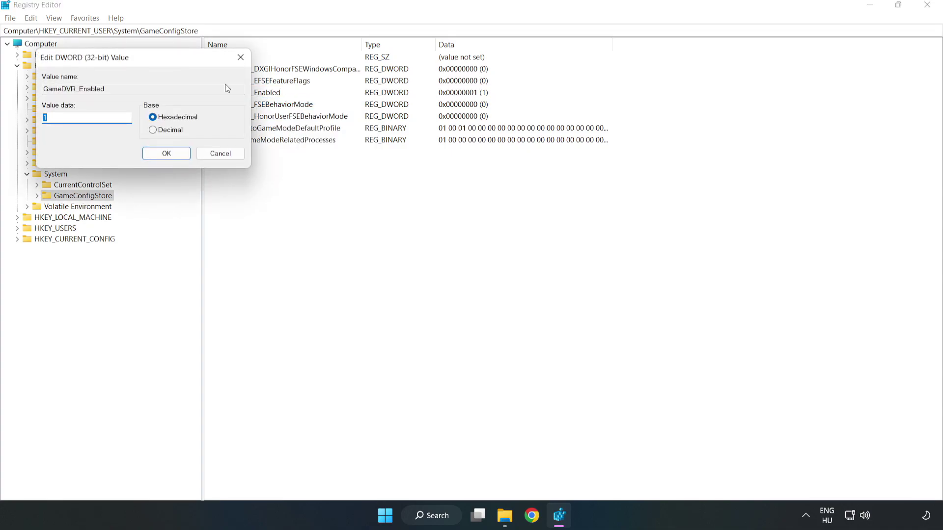
{"action": "left_click_drag", "start_coordinate": [185, 65], "coordinate": [526, 200]}
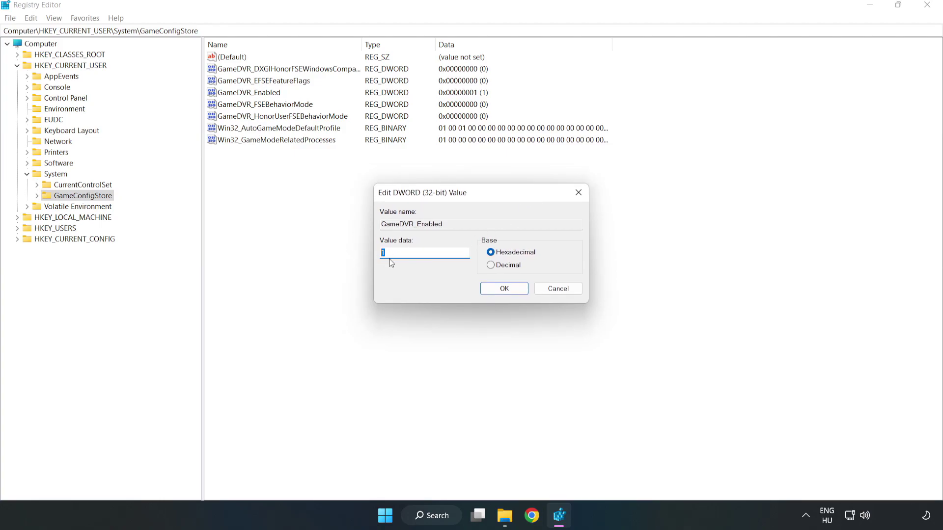
{"action": "type", "text": "0"}
{"action": "left_click", "coordinate": [504, 290]}
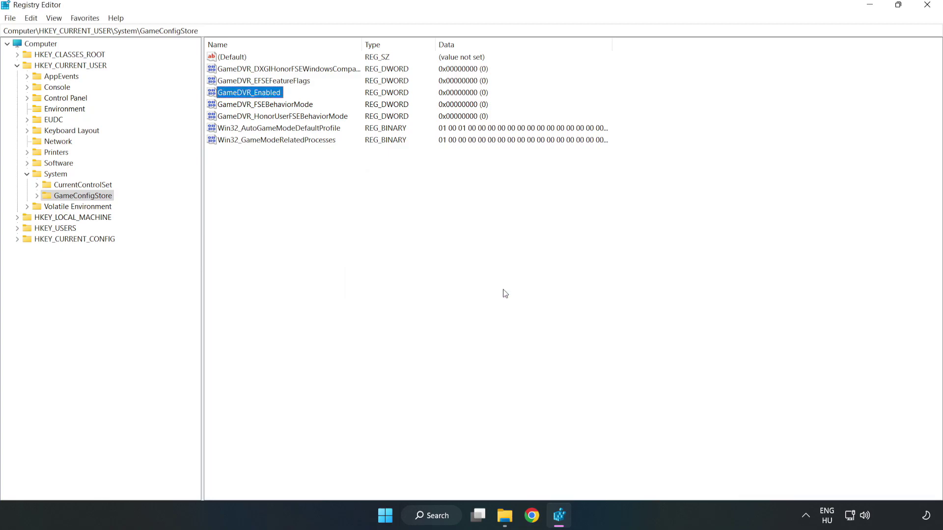
Step: Collapse HKEY_CURRENT_USER and drill into HKLM\SOFTWARE\Microsoft\PolicyManager\default\ApplicationManagement\AllowGameDVR
{"action": "left_click", "coordinate": [17, 66]}
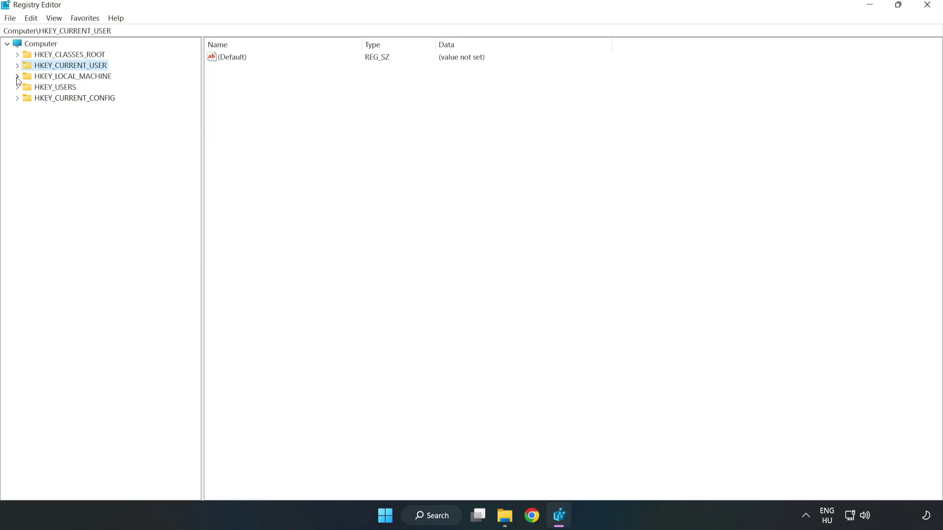
{"action": "double_click", "coordinate": [23, 77]}
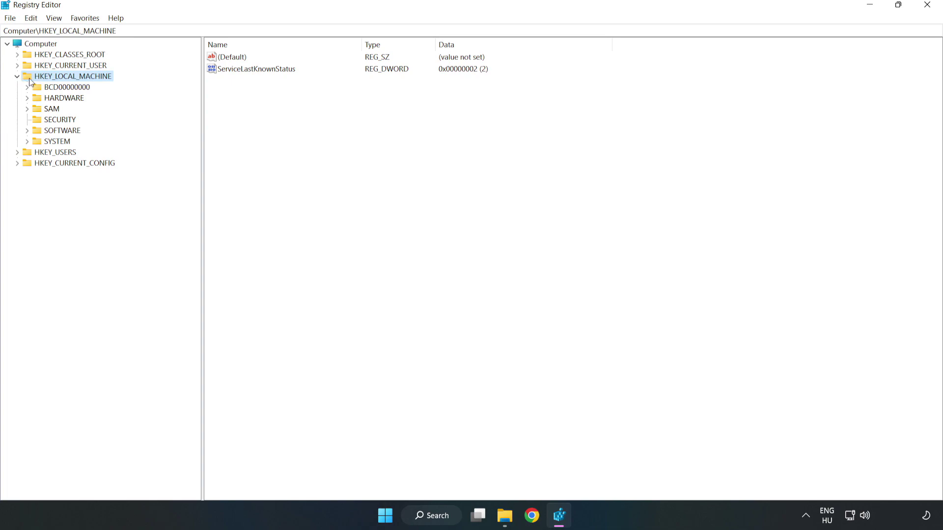
{"action": "left_click", "coordinate": [28, 131]}
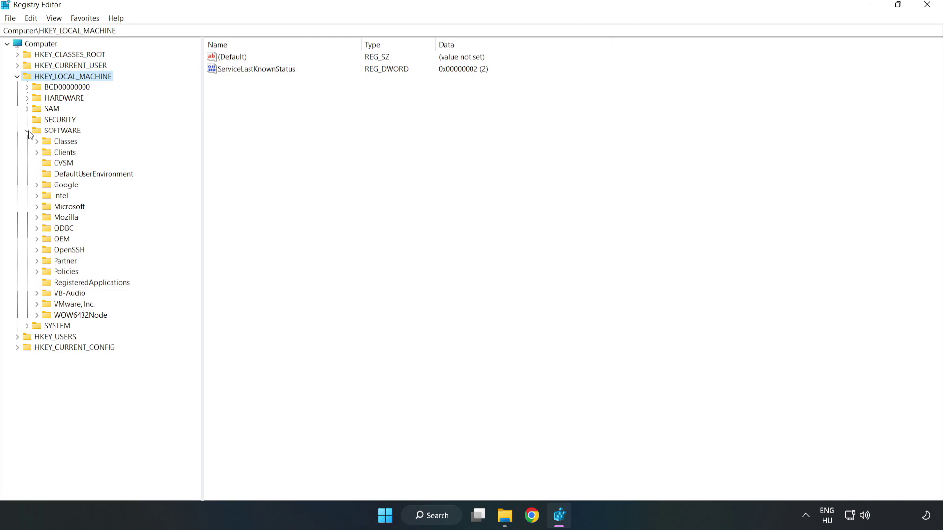
{"action": "left_click", "coordinate": [37, 208]}
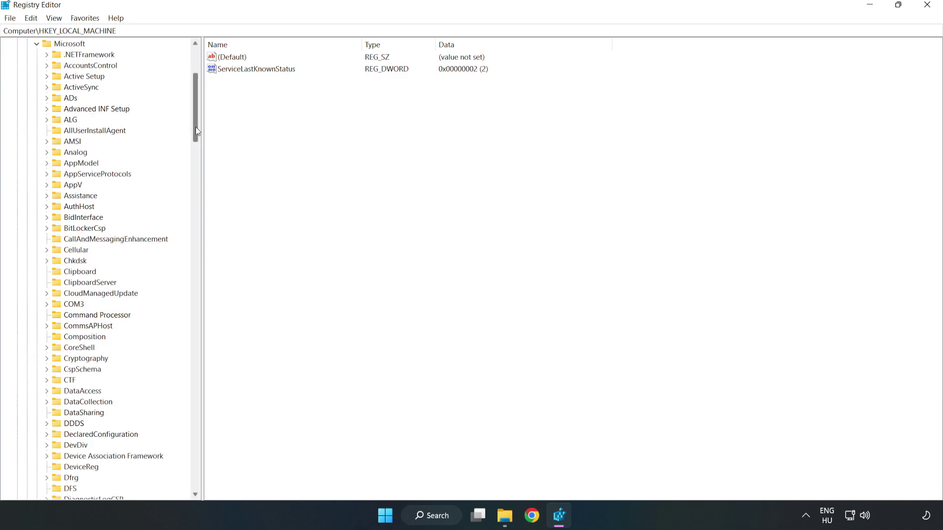
{"action": "left_click_drag", "start_coordinate": [195, 127], "coordinate": [216, 350]}
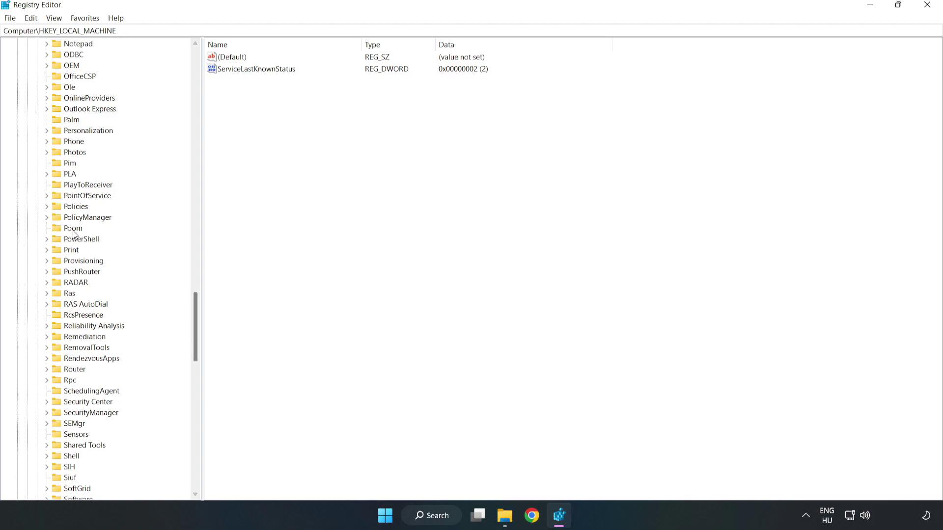
{"action": "left_click", "coordinate": [47, 218]}
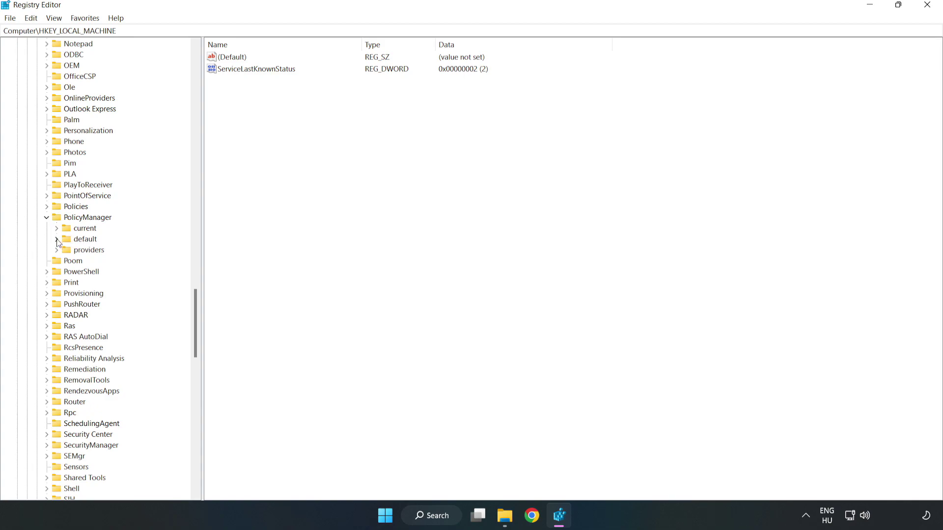
{"action": "left_click", "coordinate": [57, 240]}
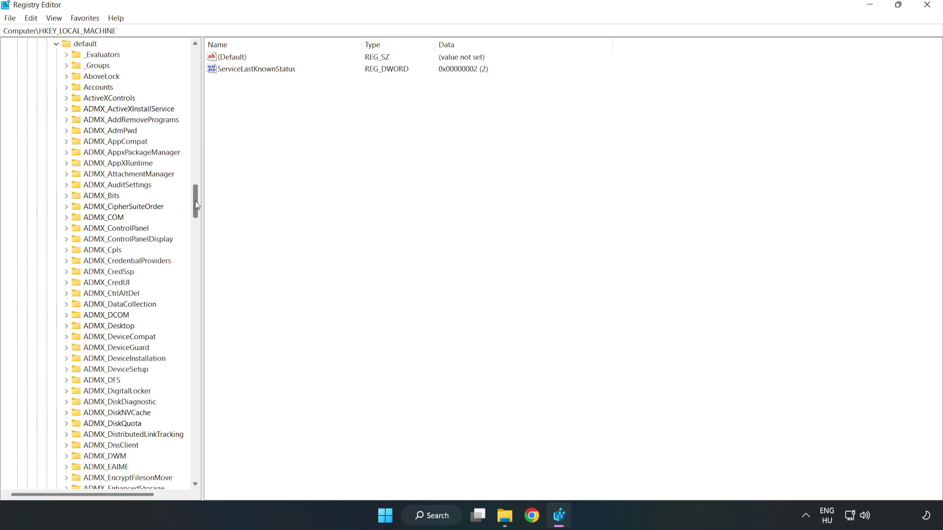
{"action": "left_click_drag", "start_coordinate": [195, 202], "coordinate": [191, 313]}
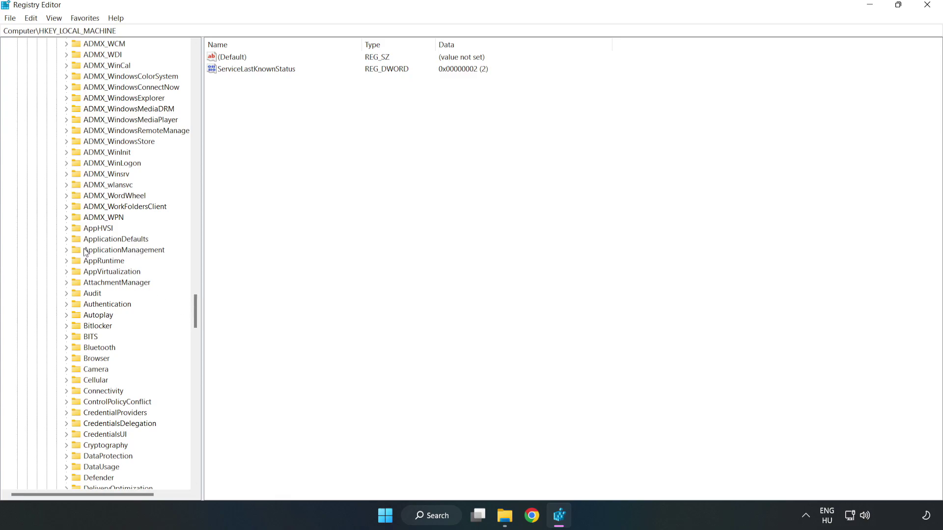
{"action": "left_click", "coordinate": [68, 249]}
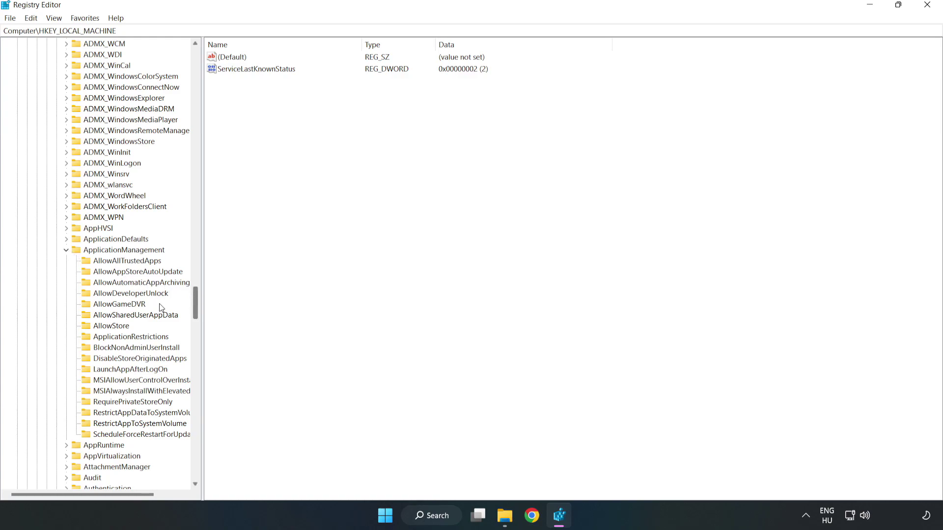
{"action": "left_click", "coordinate": [110, 305]}
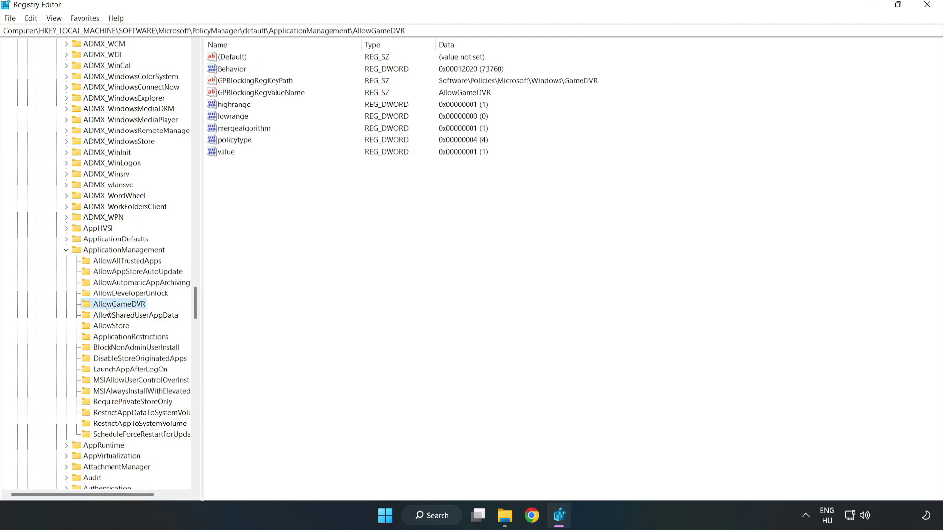
Step: Change the AllowGameDVR 'value' DWORD data from 1 to 0
{"action": "left_click", "coordinate": [221, 153]}
{"action": "right_click", "coordinate": [231, 155]}
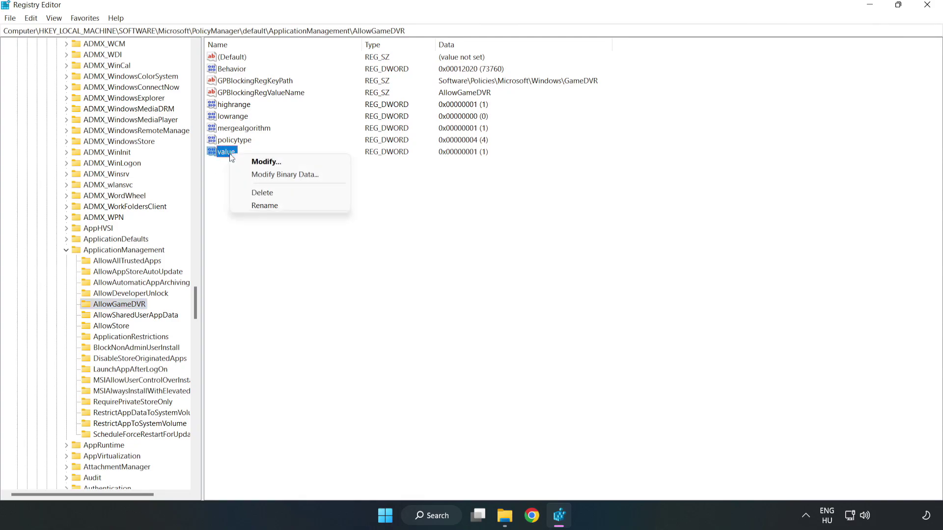
{"action": "left_click", "coordinate": [269, 162]}
{"action": "left_click_drag", "start_coordinate": [175, 63], "coordinate": [478, 192]}
{"action": "left_click", "coordinate": [378, 253]}
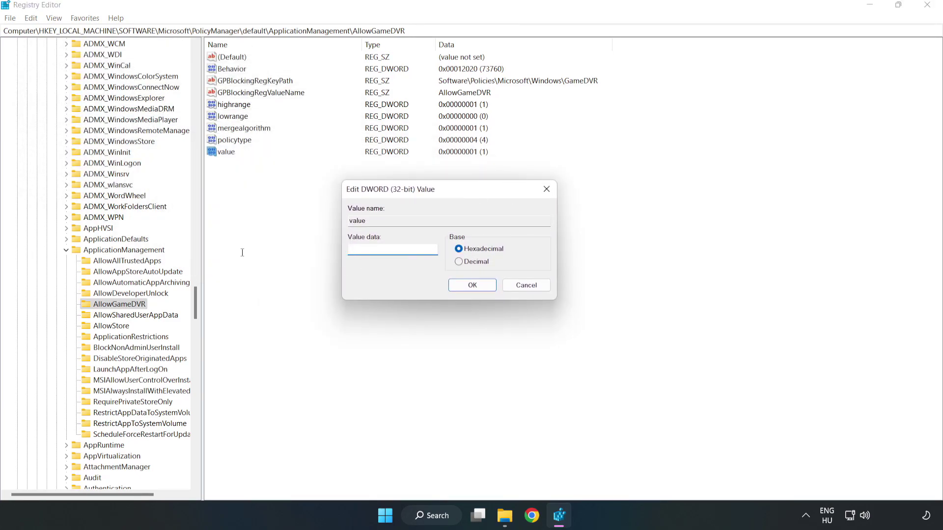
{"action": "type", "text": "0"}
{"action": "left_click", "coordinate": [472, 286]}
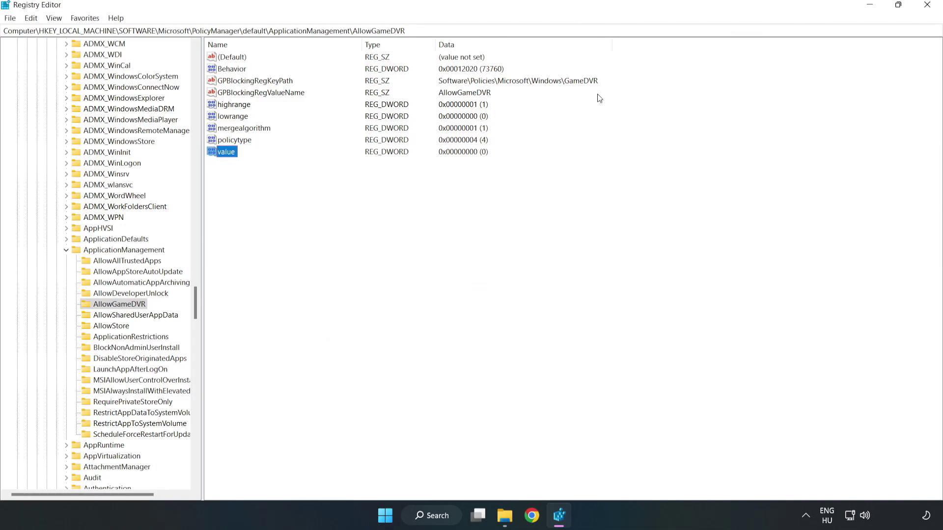
Step: Close Registry Editor, download the DirectX End-User Runtime Web Installer in Chrome, and run dxwebsetup.exe
{"action": "left_click", "coordinate": [927, 7]}
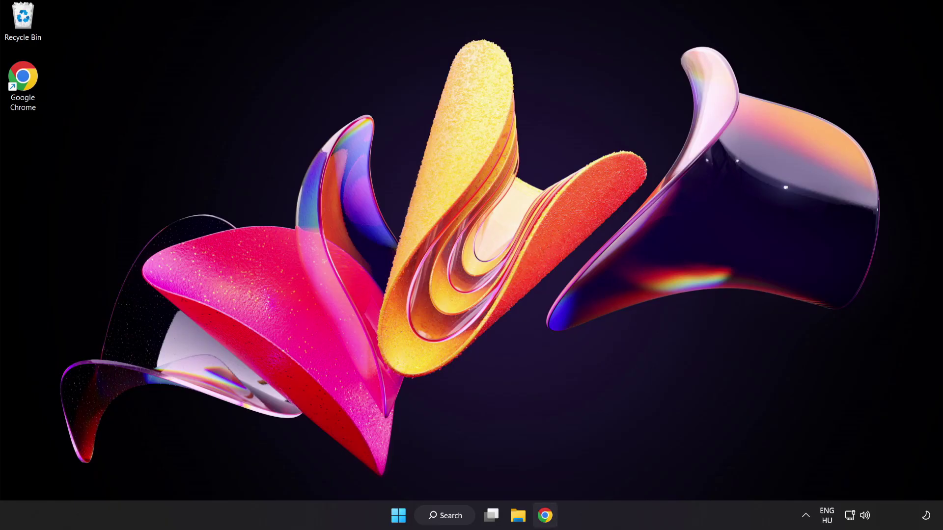
{"action": "left_click", "coordinate": [545, 521]}
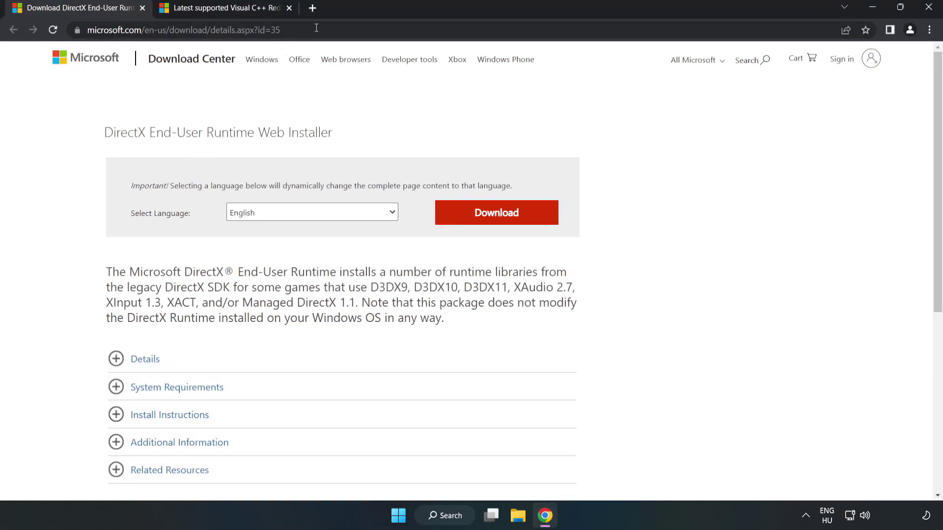
{"action": "left_click", "coordinate": [275, 30]}
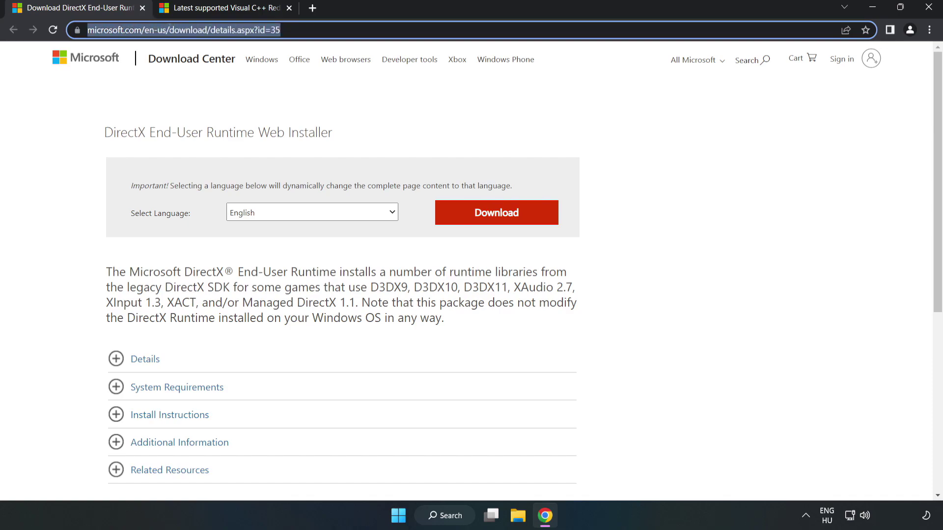
{"action": "left_click", "coordinate": [383, 117]}
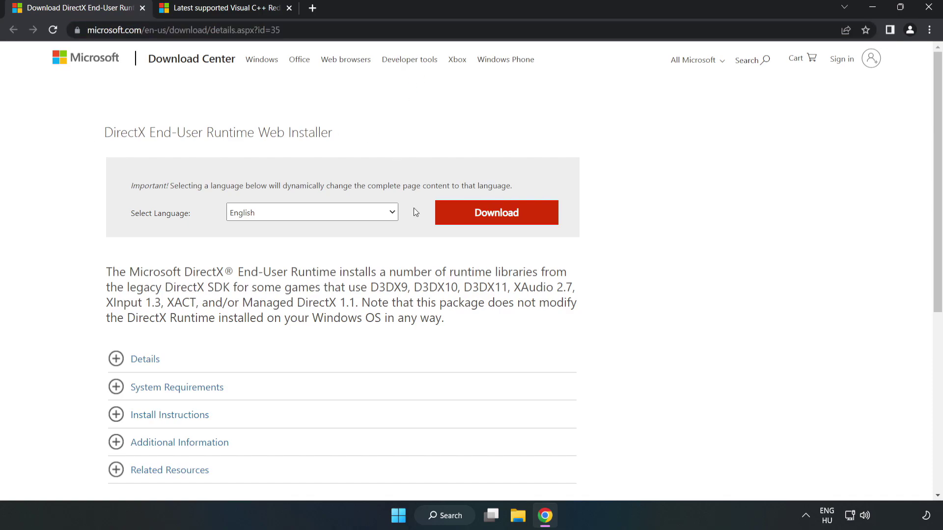
{"action": "left_click", "coordinate": [503, 224]}
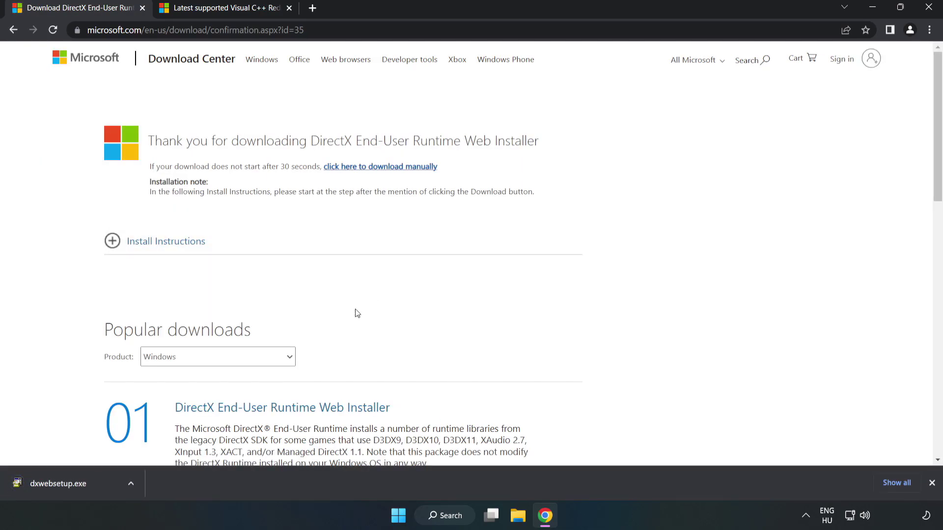
{"action": "left_click", "coordinate": [95, 486]}
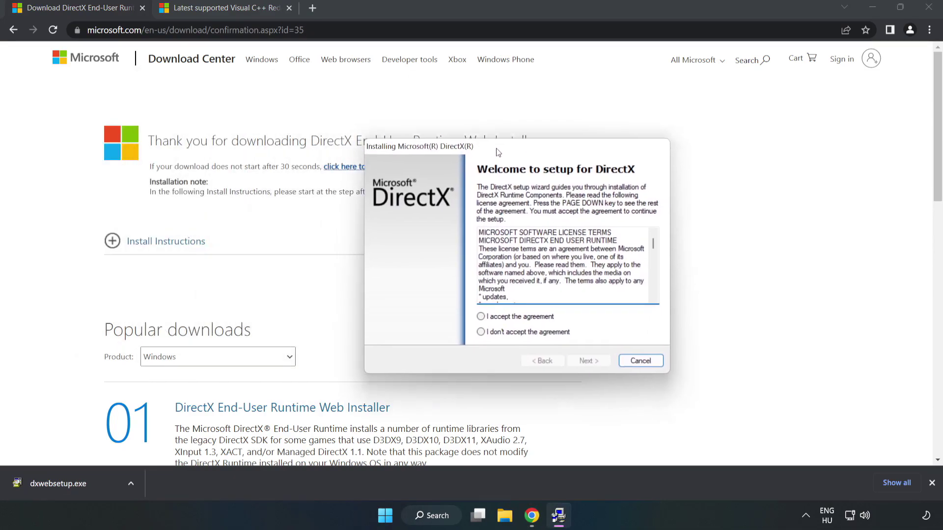
Step: Accept the DirectX license, decline the Bing Bar, and run DirectX Setup through to Finish
{"action": "left_click_drag", "start_coordinate": [607, 231], "coordinate": [607, 279]}
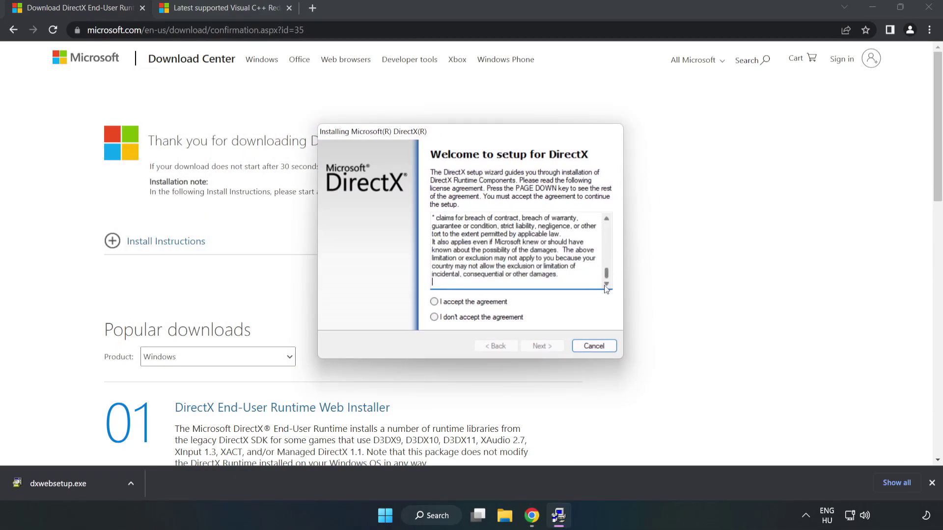
{"action": "left_click", "coordinate": [434, 302]}
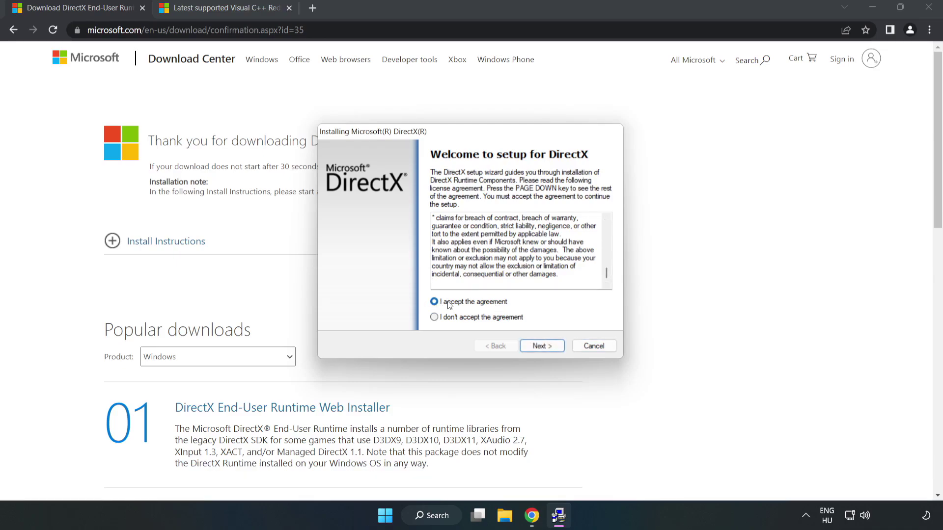
{"action": "left_click", "coordinate": [542, 346]}
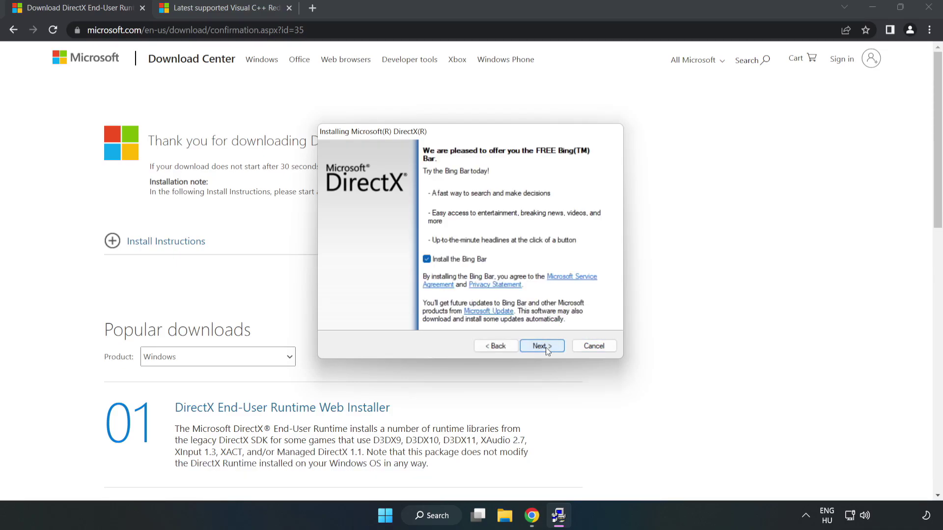
{"action": "left_click", "coordinate": [426, 260]}
{"action": "left_click", "coordinate": [542, 346]}
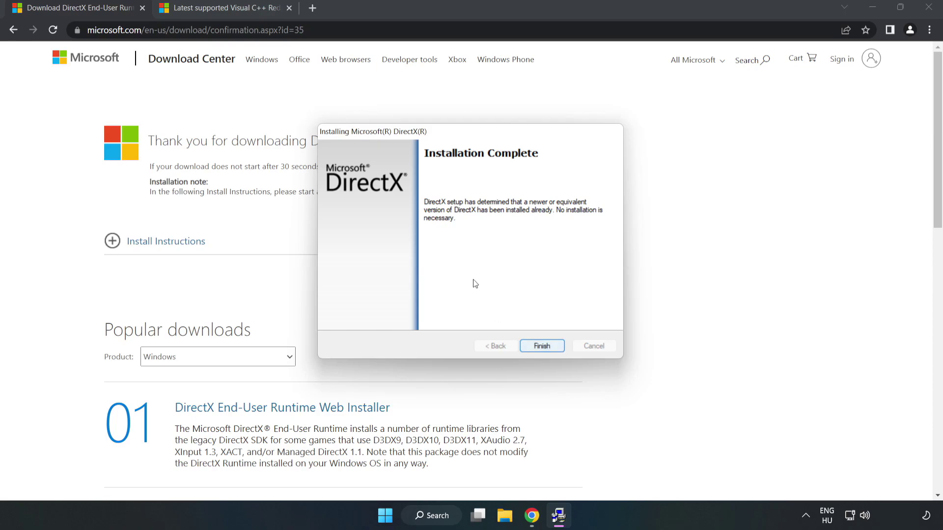
{"action": "left_click", "coordinate": [542, 346]}
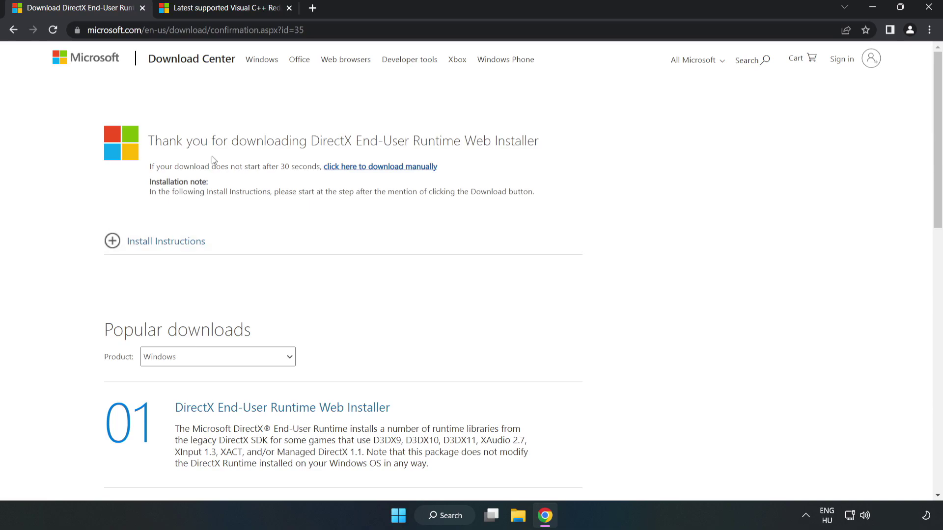
Step: Close the DirectX download tab and return to the Visual C++ Redistributable page
{"action": "left_click", "coordinate": [142, 8]}
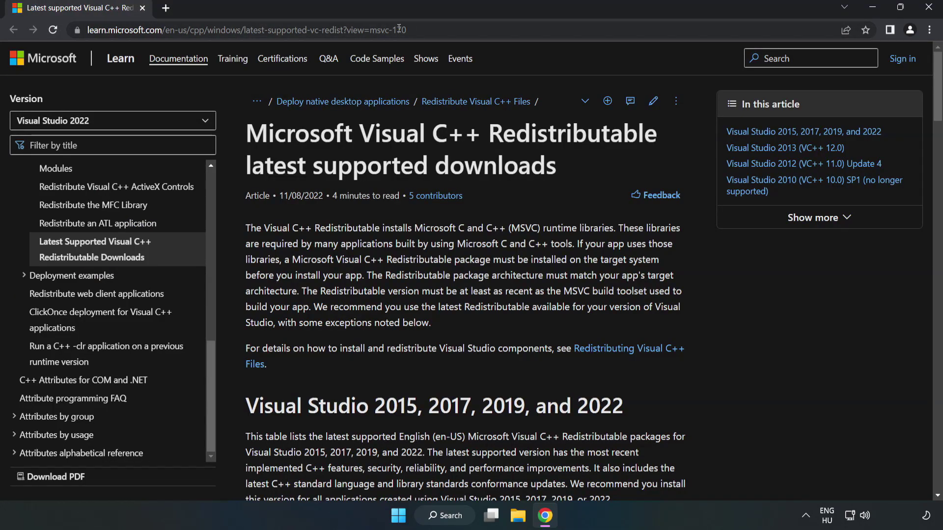
{"action": "left_click", "coordinate": [511, 30]}
{"action": "left_click", "coordinate": [513, 30]}
{"action": "left_click", "coordinate": [515, 45]}
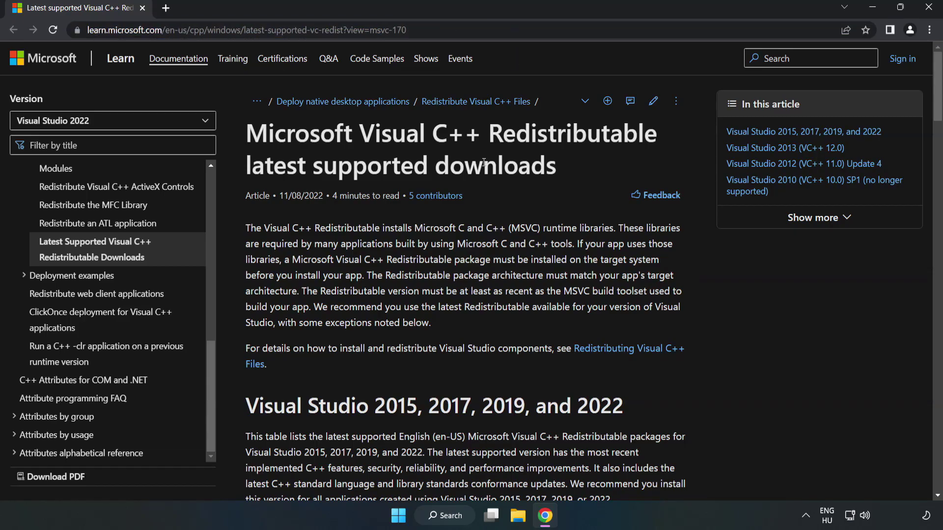
{"action": "left_click_drag", "start_coordinate": [938, 109], "coordinate": [938, 157]}
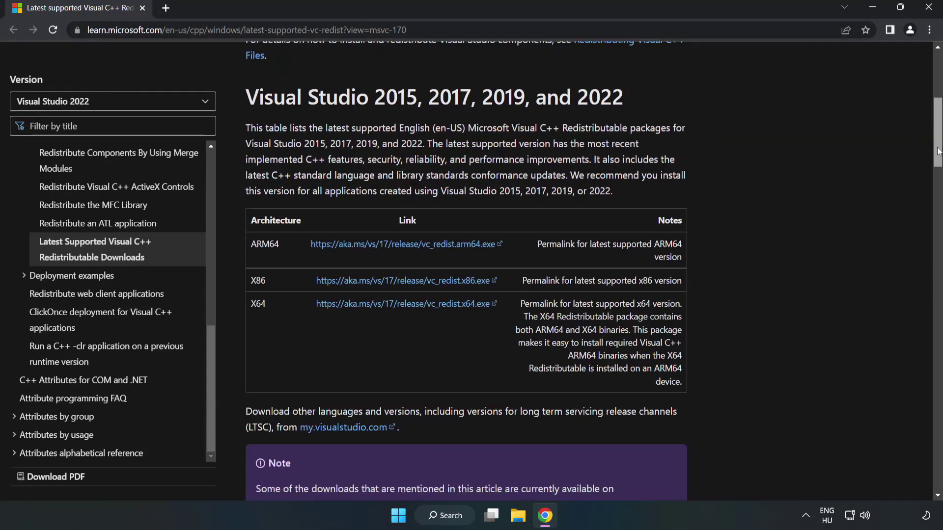
Step: Download the ARM64, x86 and x64 vc_redist installers, allowing multiple downloads, and launch VC_redist.arm64.exe
{"action": "left_click", "coordinate": [402, 246]}
{"action": "left_click", "coordinate": [415, 282]}
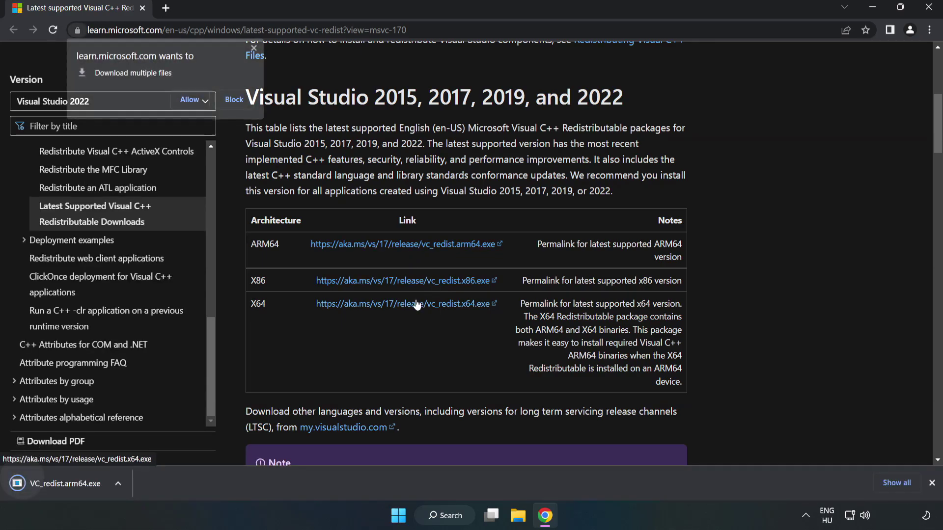
{"action": "left_click", "coordinate": [415, 305]}
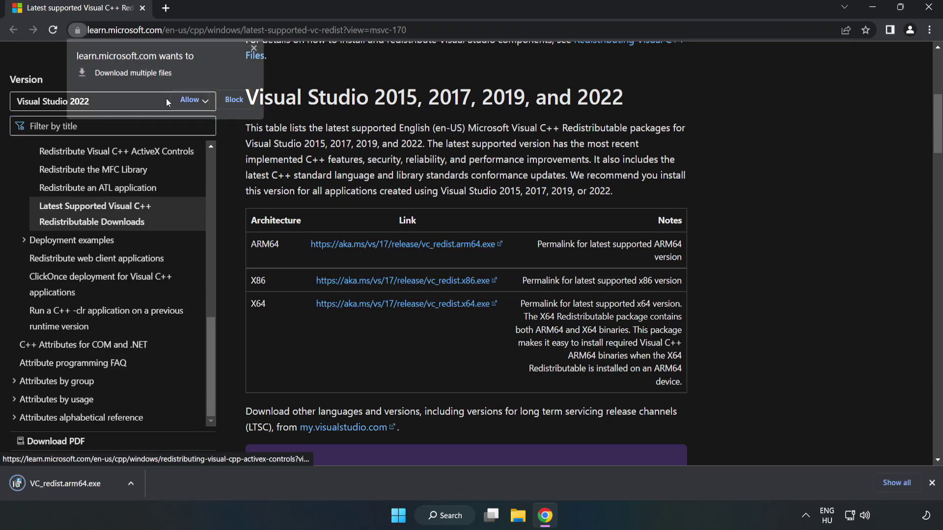
{"action": "left_click", "coordinate": [189, 100]}
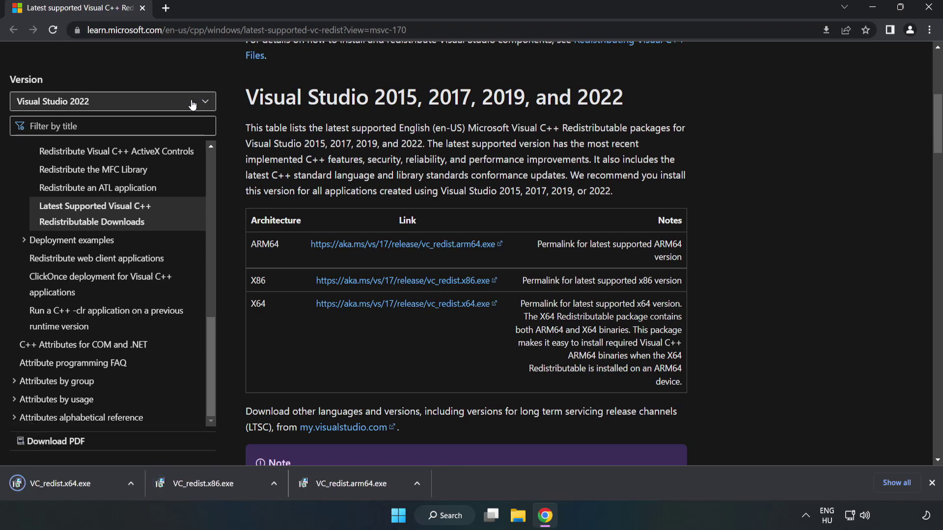
{"action": "left_click", "coordinate": [361, 487]}
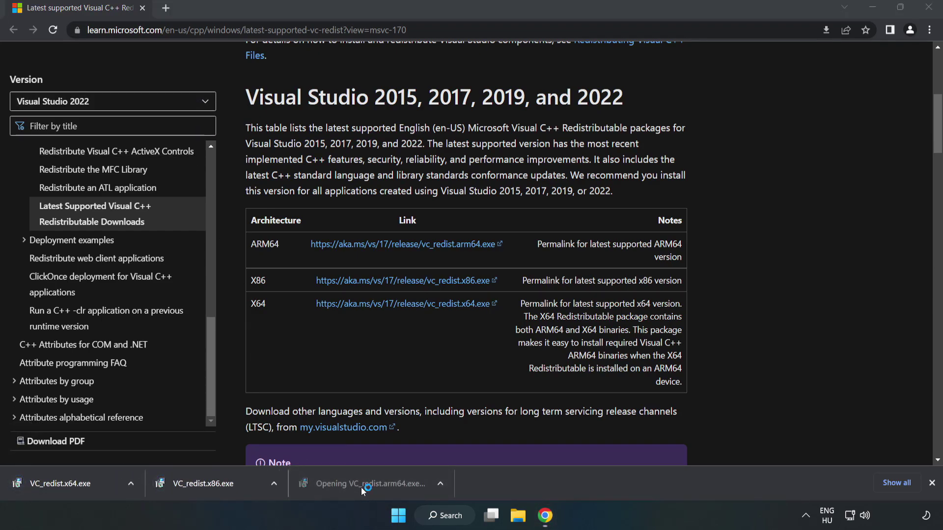
Step: Agree to the license and try installing the ARM64 redistributable, dismissing its unsupported failure
{"action": "left_click_drag", "start_coordinate": [604, 240], "coordinate": [603, 290]}
{"action": "left_click", "coordinate": [347, 308]}
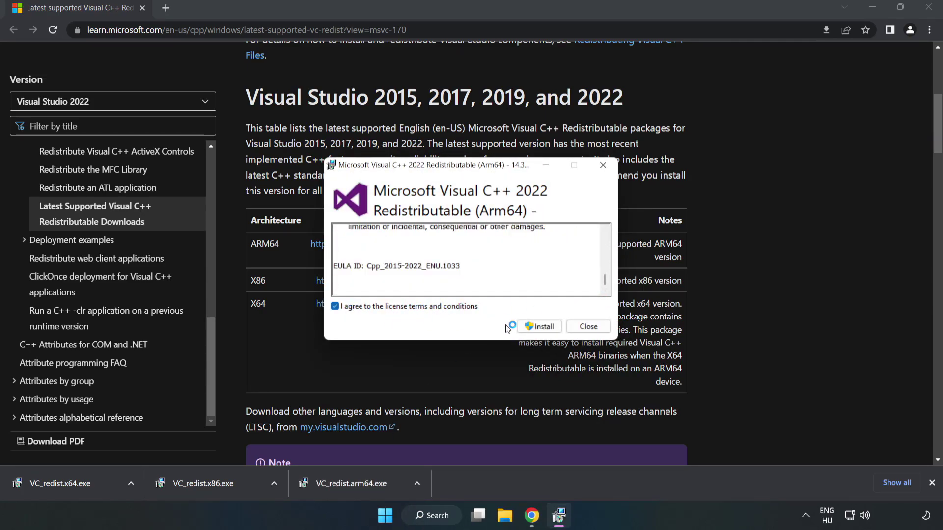
{"action": "left_click", "coordinate": [540, 330]}
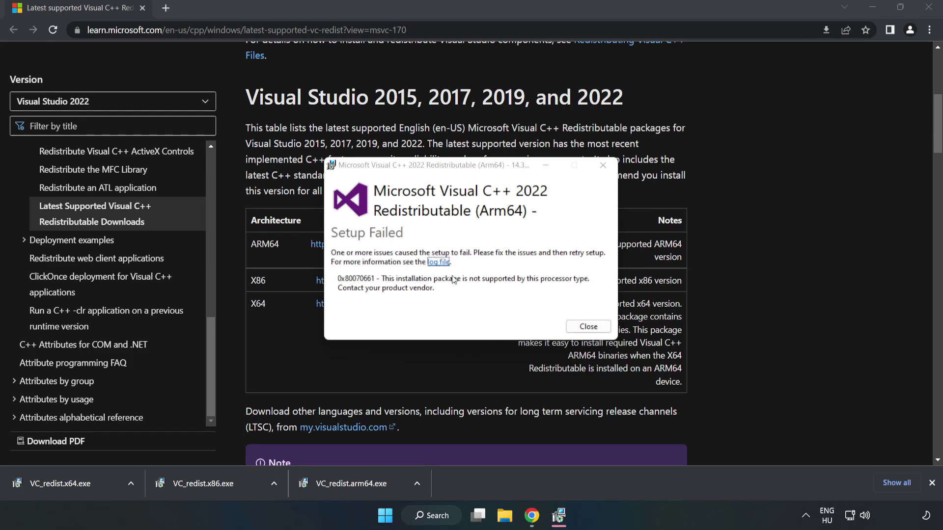
{"action": "left_click", "coordinate": [588, 327]}
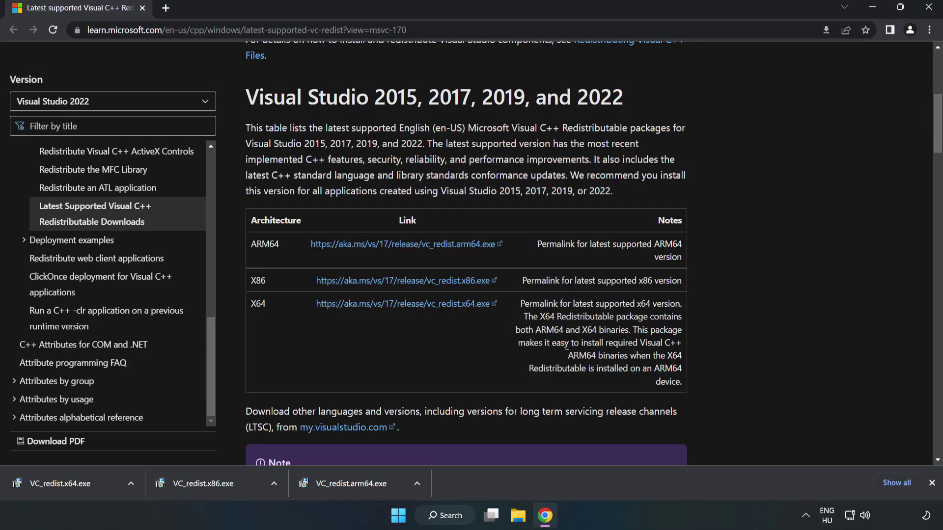
Step: Install the x86 and x64 Visual C++ 2015-2022 redistributables, closing each setup without restarting
{"action": "left_click", "coordinate": [224, 483]}
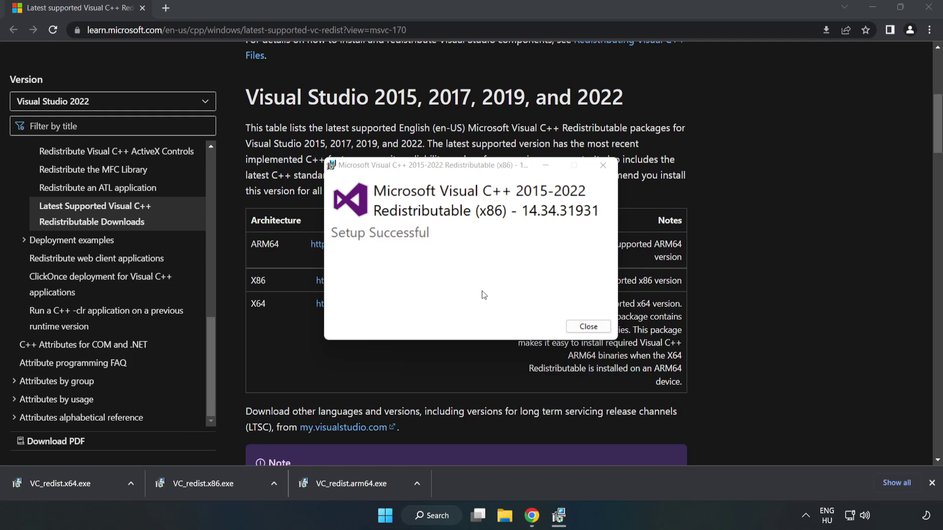
{"action": "left_click", "coordinate": [588, 326]}
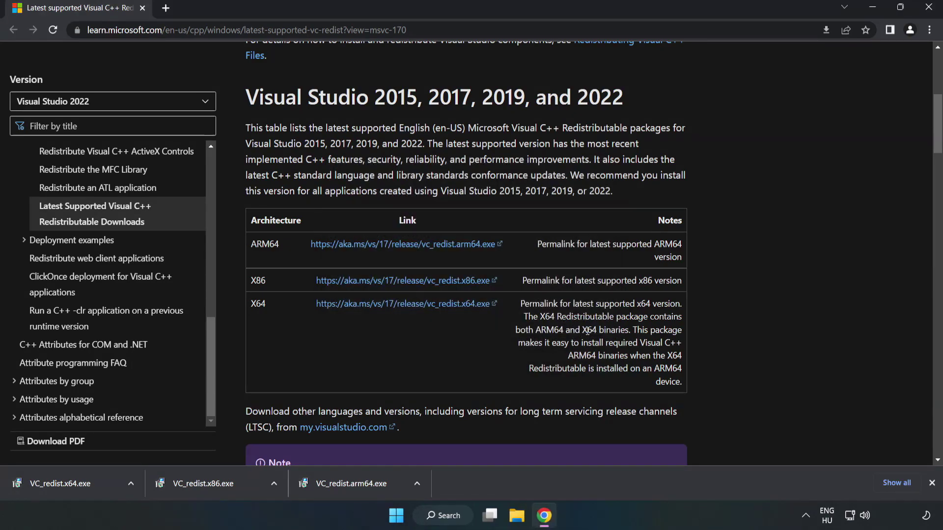
{"action": "left_click", "coordinate": [51, 483]}
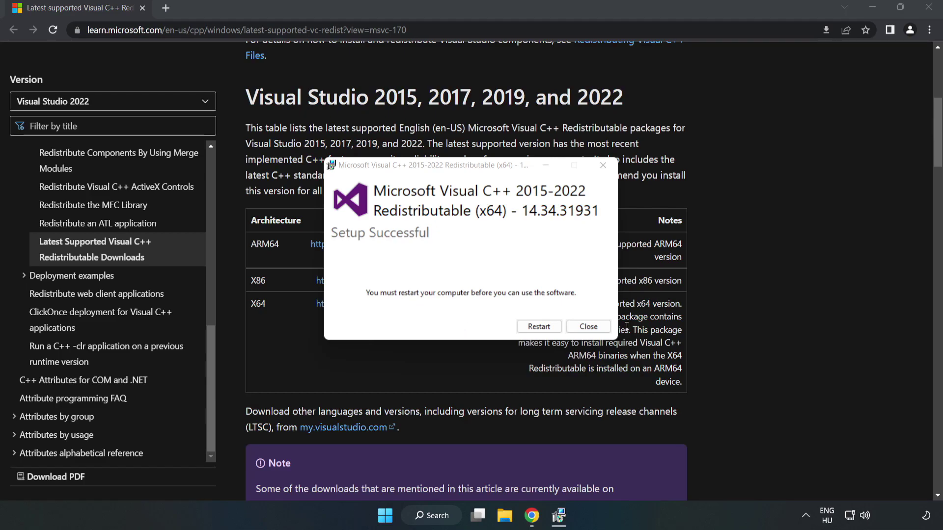
{"action": "left_click", "coordinate": [589, 327]}
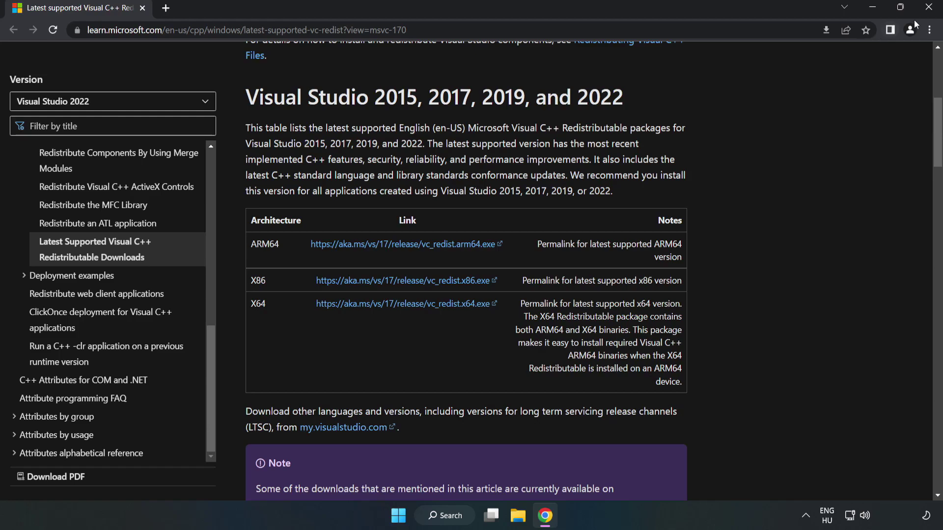
Step: Close Chrome and show the Start menu's sleep, shut down and restart options
{"action": "left_click", "coordinate": [928, 9]}
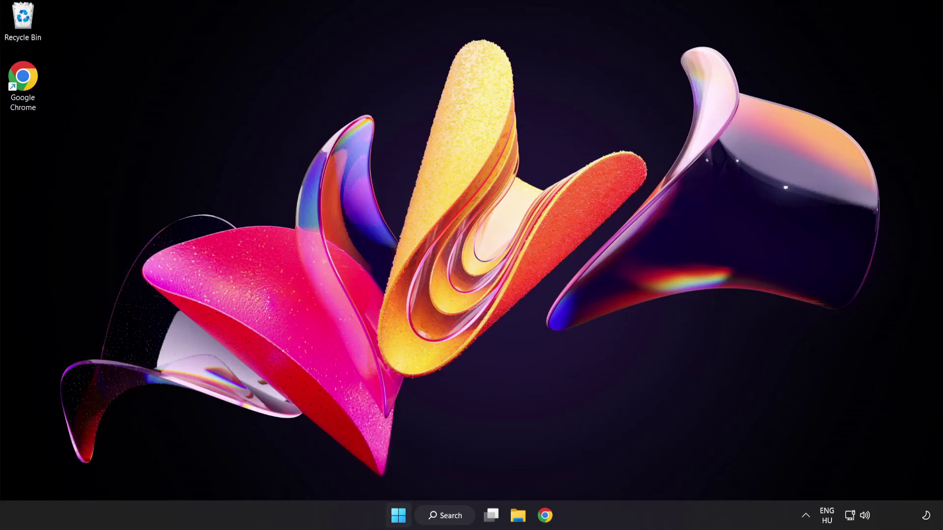
{"action": "left_click", "coordinate": [398, 516]}
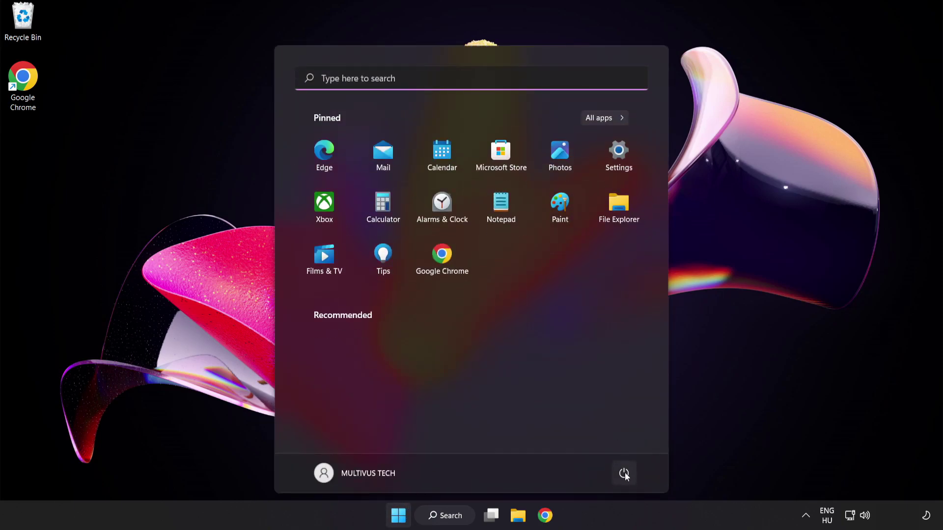
{"action": "left_click", "coordinate": [624, 474]}
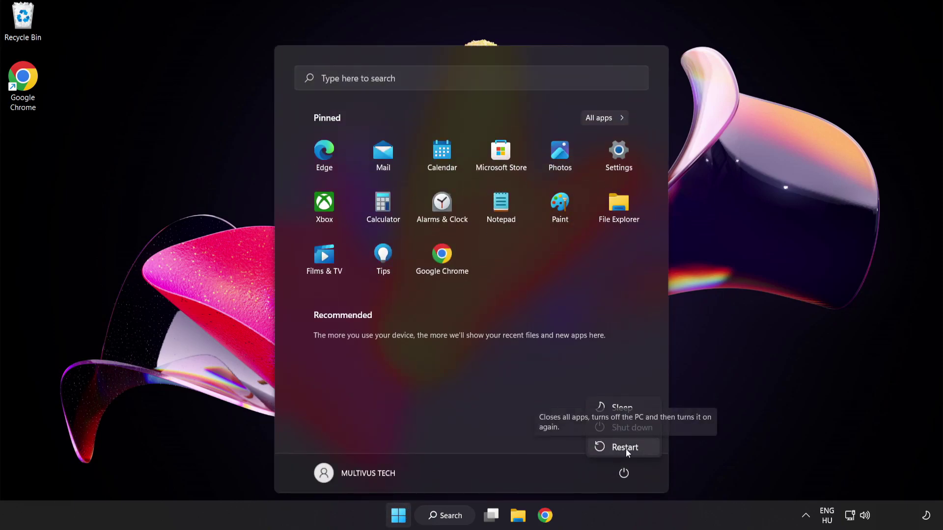